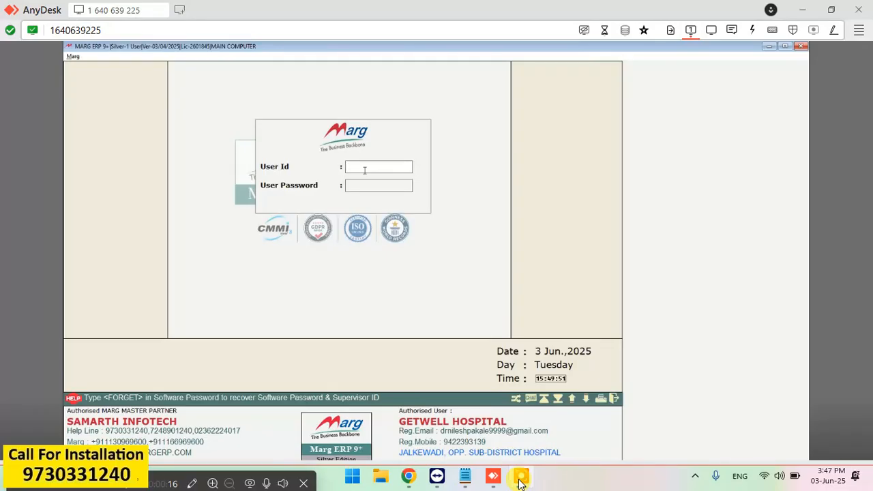
Log into Marg ERP 9+ with the user ID to reach the GETWELL HOSPITAL-KANKAVALI main menu.
{"action": "type", "text": "***"}
{"action": "key", "text": "Return"}
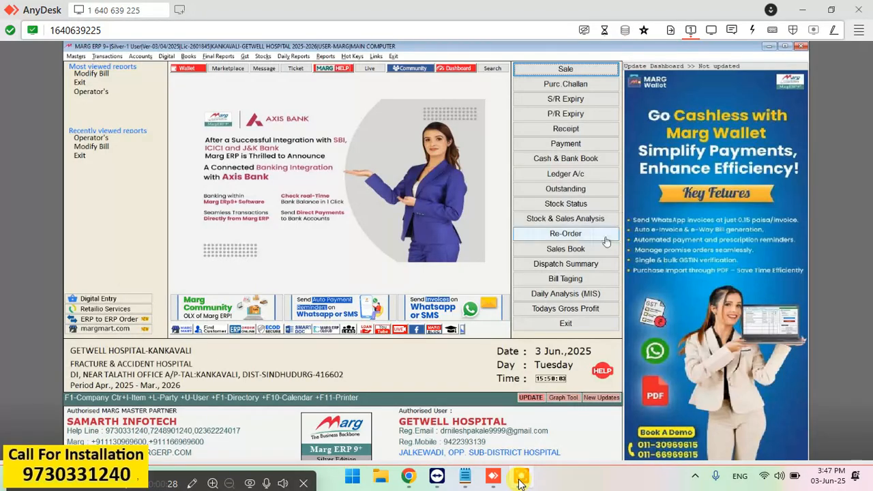
Back out of Bill Tagging, confirm quitting, dismiss the YouTube alert and close MARG BACKUP.
{"action": "left_click", "coordinate": [575, 280]}
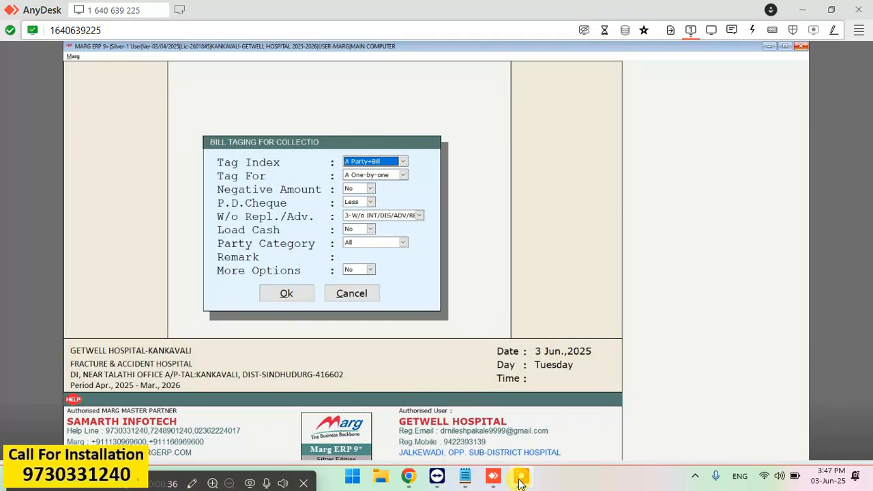
{"action": "key", "text": "Escape"}
{"action": "left_click", "coordinate": [408, 184]}
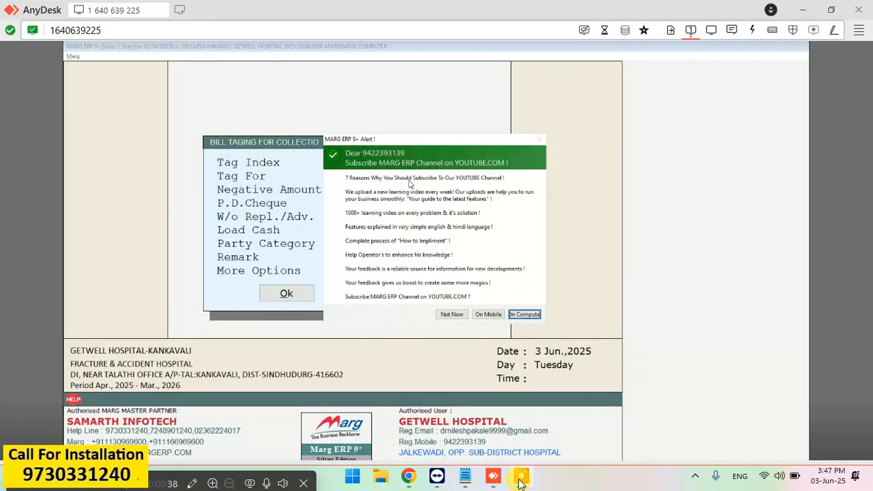
{"action": "left_click", "coordinate": [452, 314]}
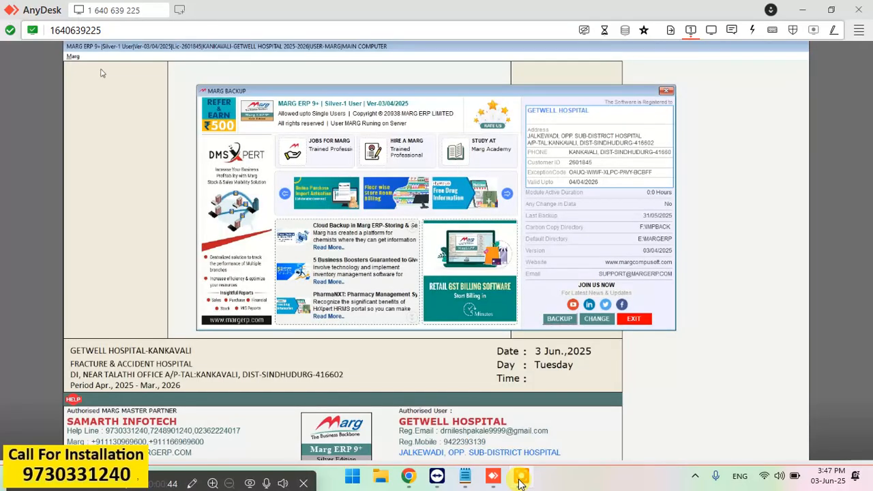
{"action": "left_click", "coordinate": [666, 91]}
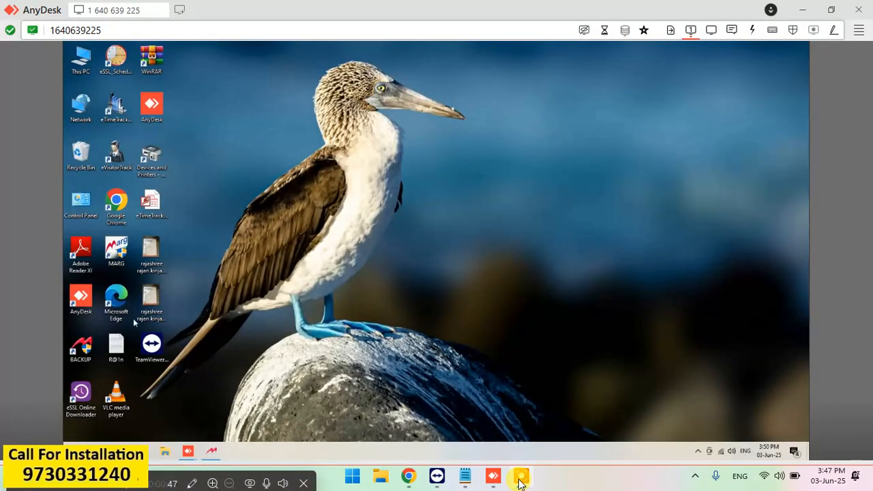
Relaunch Marg ERP from the desktop, dismiss the improper-shutdown warning, and sign in again.
{"action": "double_click", "coordinate": [116, 251]}
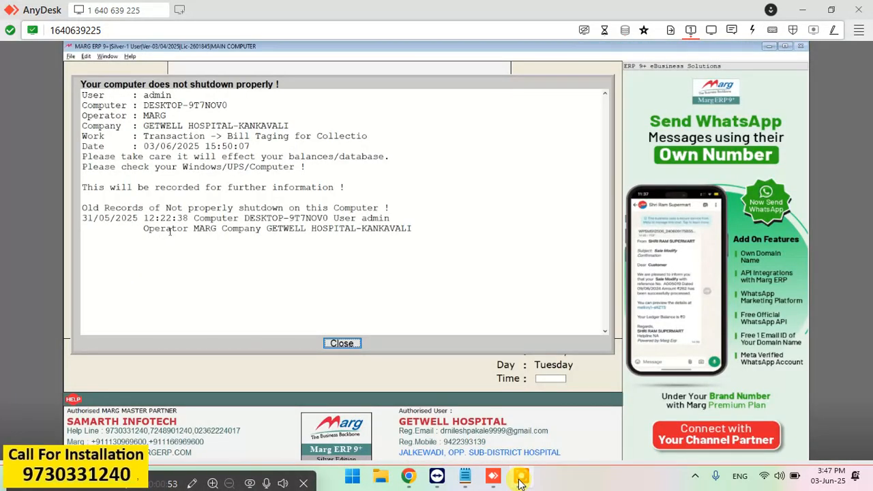
{"action": "left_click", "coordinate": [339, 345]}
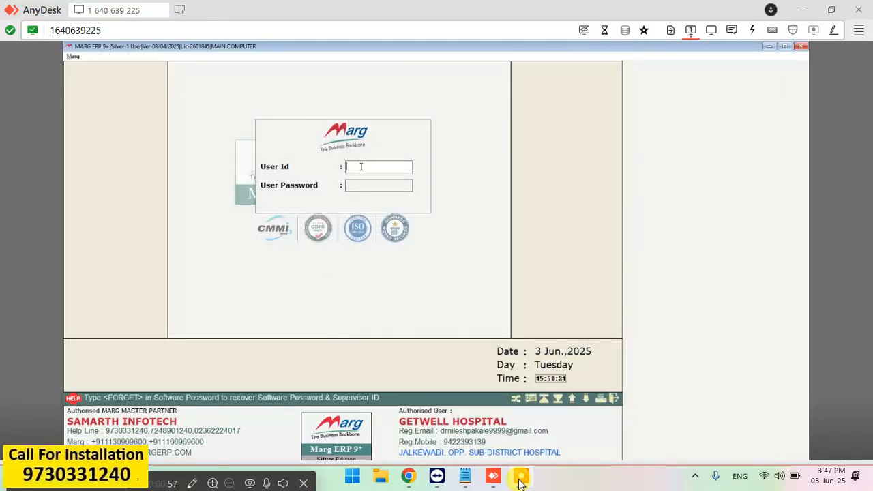
{"action": "type", "text": "****"}
{"action": "key", "text": "Return"}
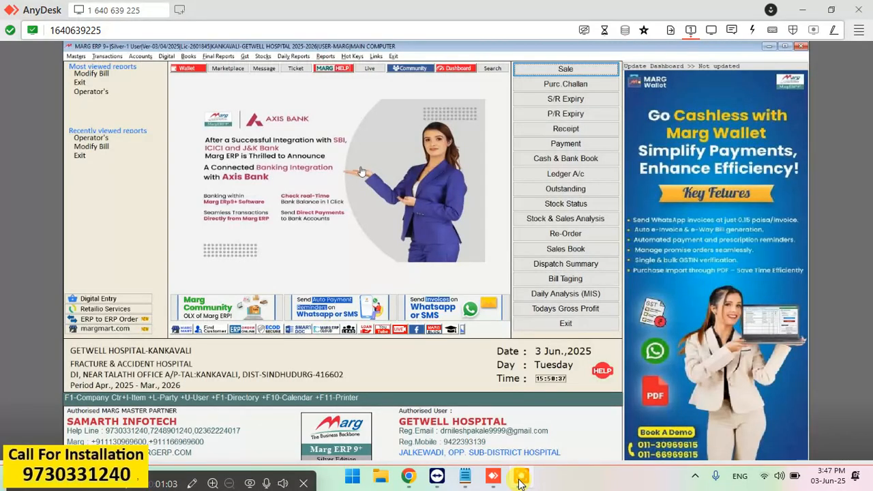
Start a new sale bill dated 03/06/2025 in the OPD series.
{"action": "key", "text": "Return"}
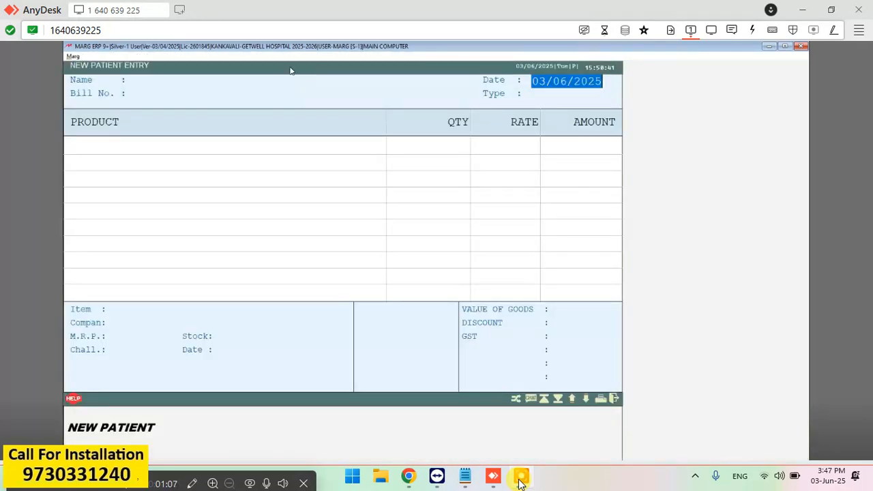
{"action": "key", "text": "Return"}
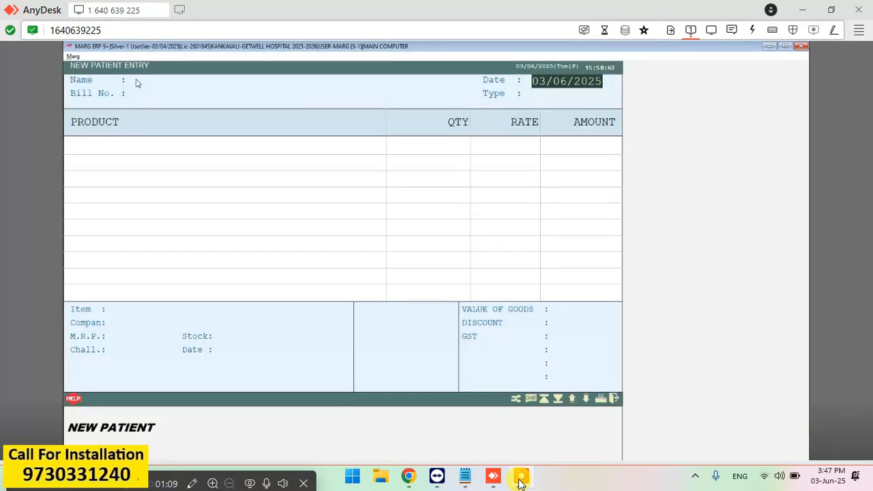
{"action": "key", "text": "Return"}
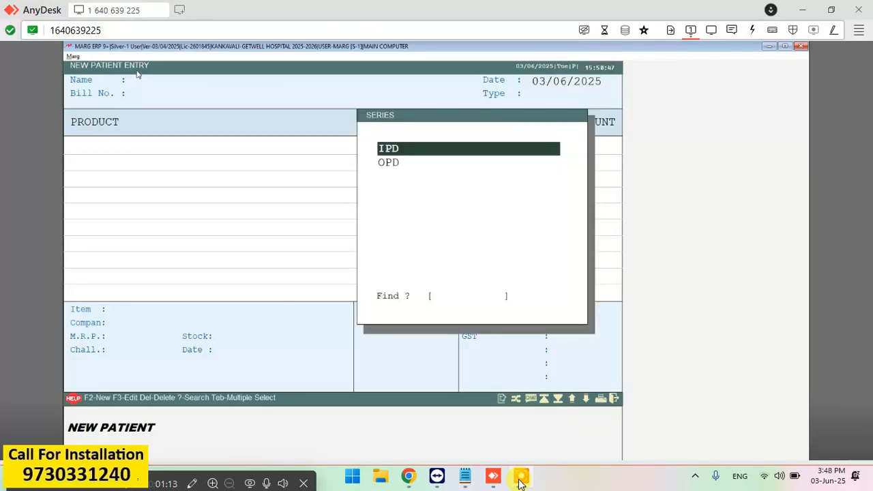
{"action": "left_click", "coordinate": [396, 162]}
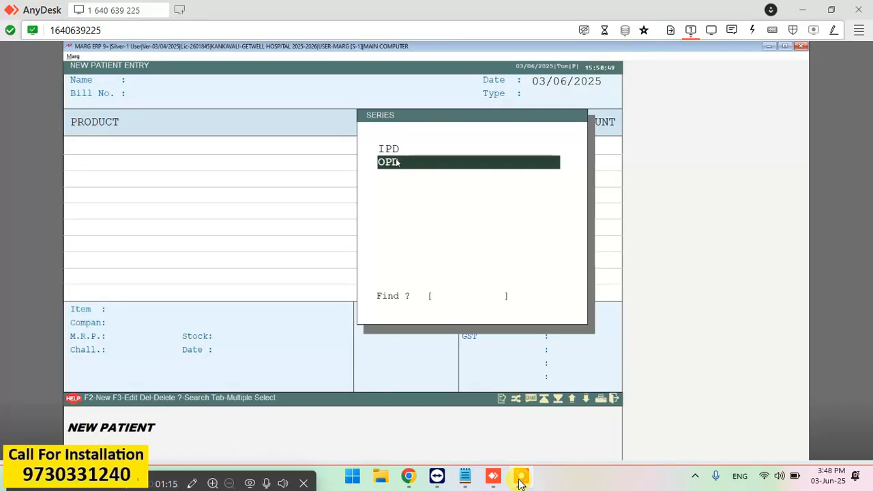
{"action": "key", "text": "Return"}
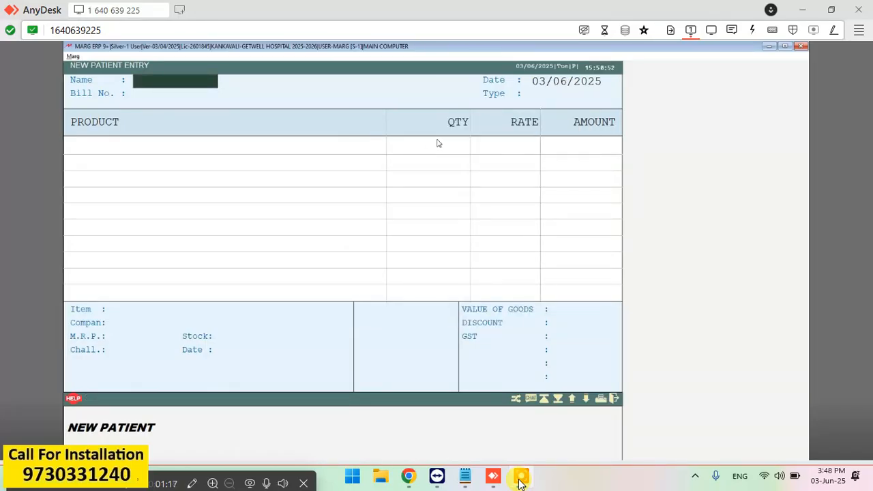
Open the patient Ledgers list and move to the last patient.
{"action": "key", "text": "Return"}
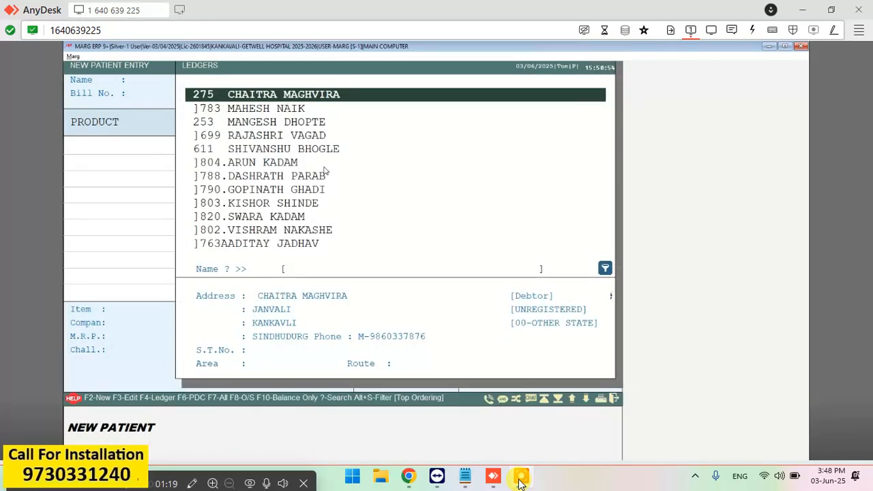
{"action": "left_click", "coordinate": [263, 135]}
{"action": "left_click", "coordinate": [238, 243]}
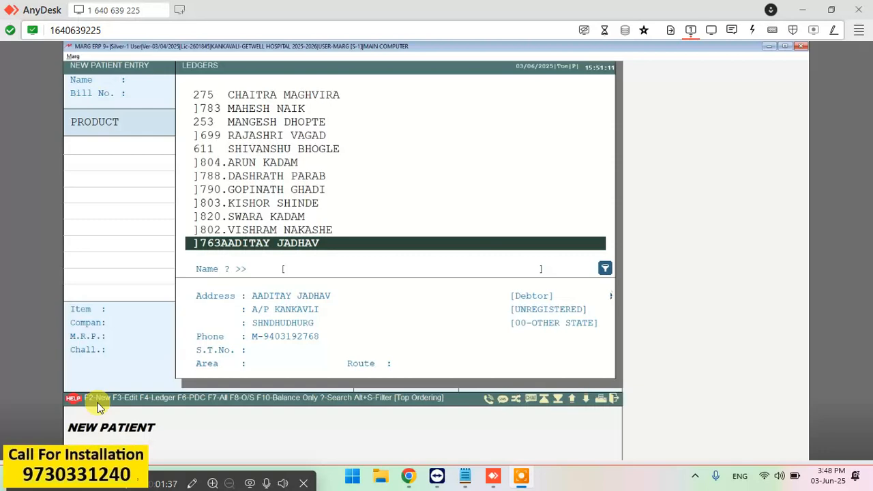
Create a new ledger under the NEW PATIENT account group.
{"action": "key", "text": "F2"}
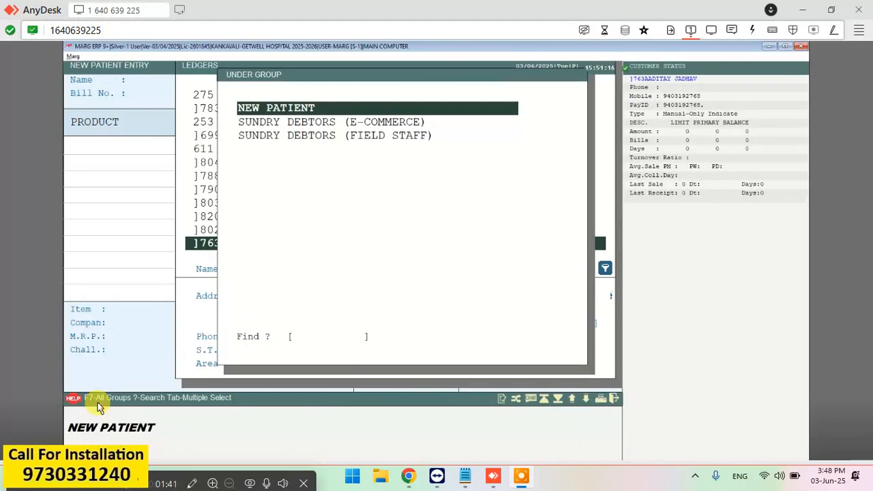
{"action": "key", "text": "Down"}
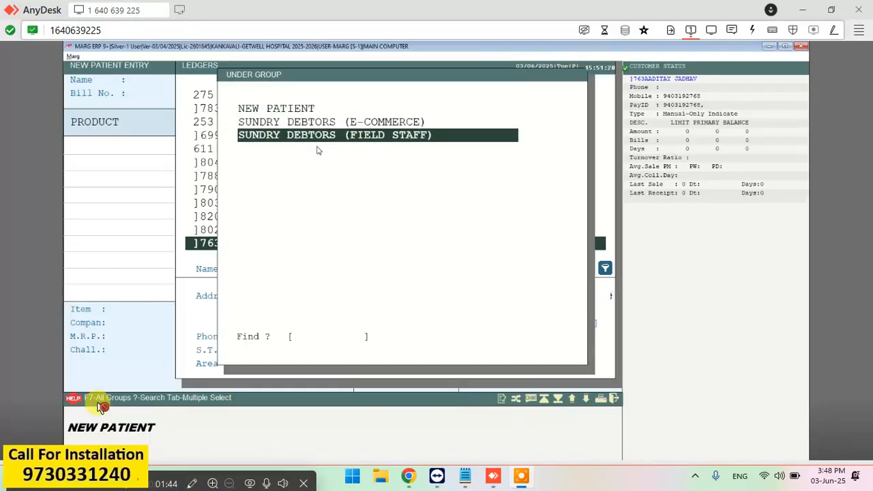
{"action": "left_click", "coordinate": [326, 110]}
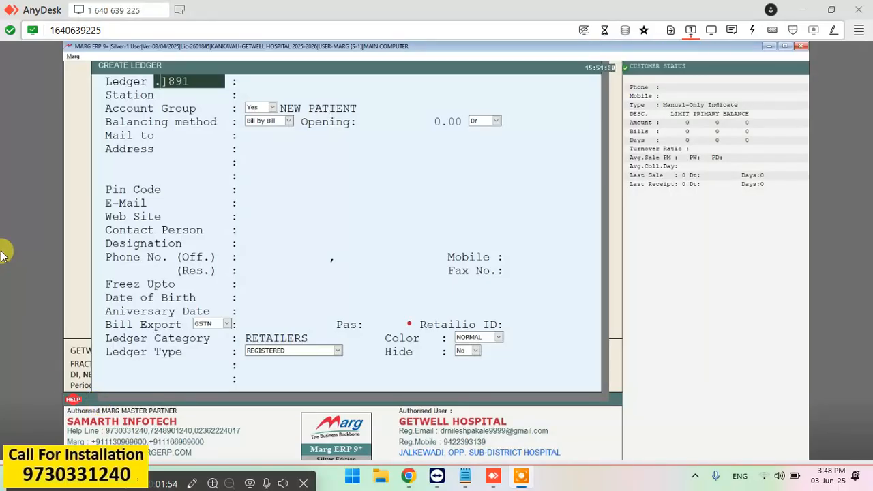
Enter the placeholder name SDFDD in the Create Ledger form.
{"action": "type", "text": "..."}
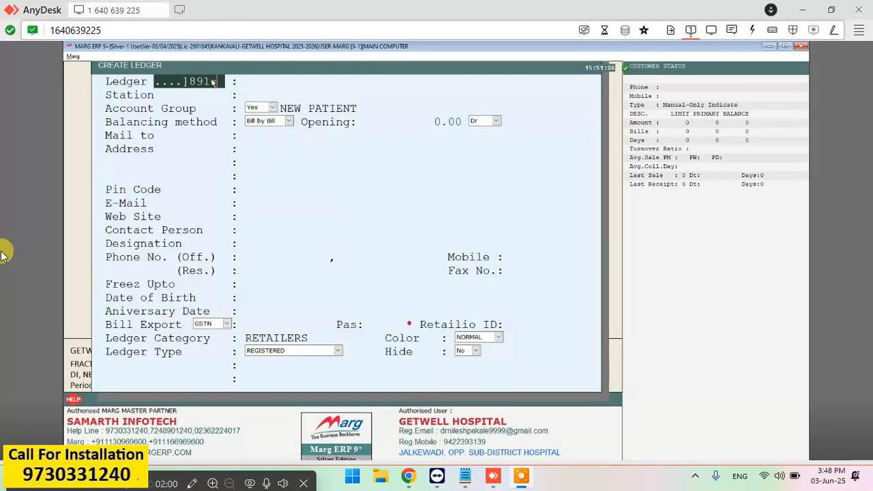
{"action": "key", "text": "Return"}
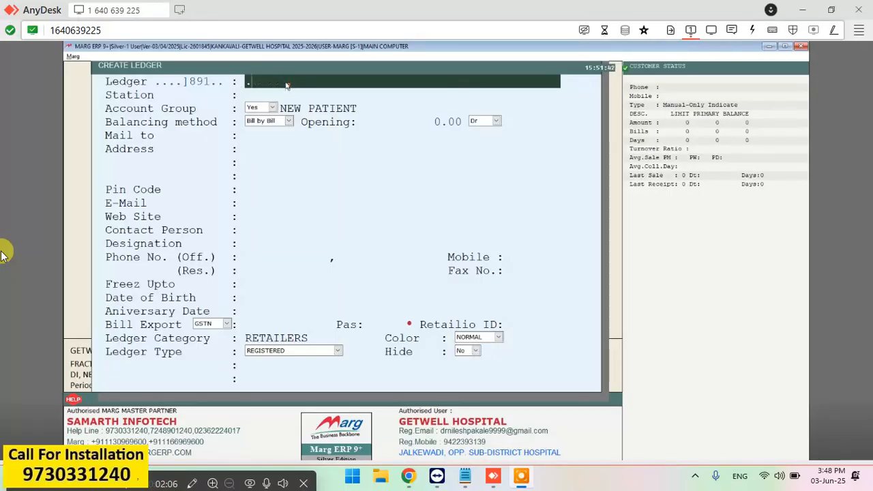
{"action": "key", "text": "Return"}
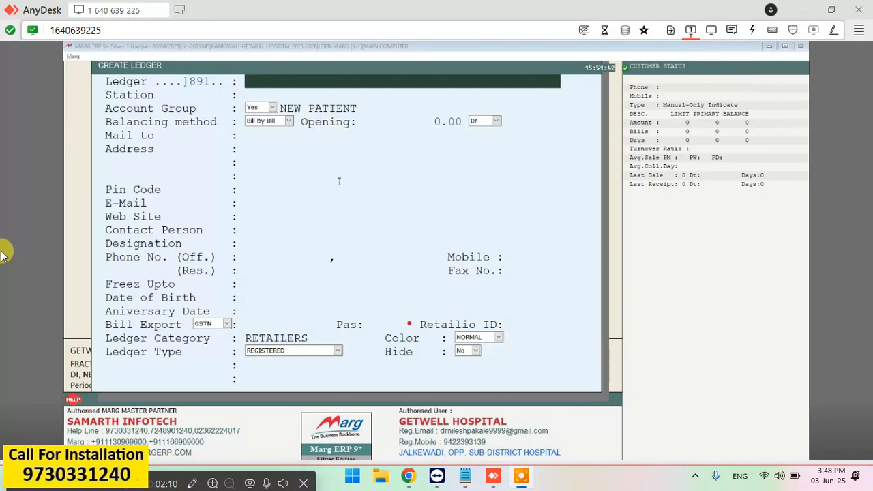
{"action": "left_click", "coordinate": [294, 75]}
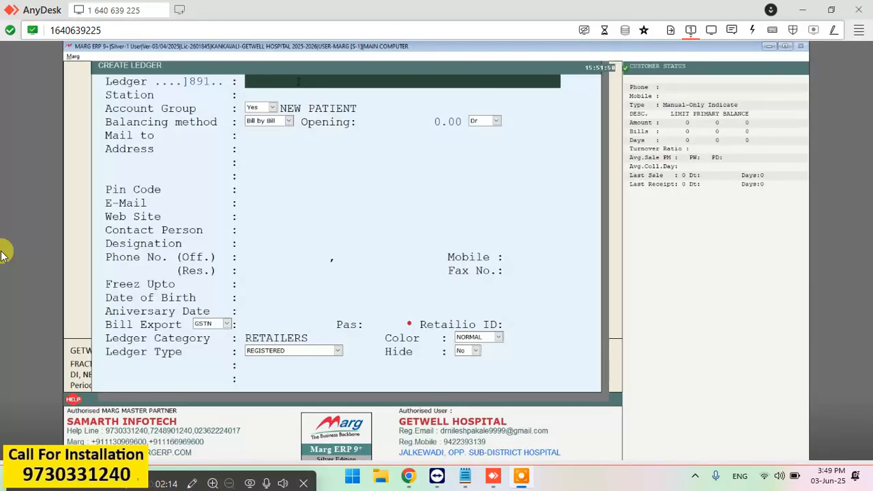
{"action": "type", "text": "SDFDD"}
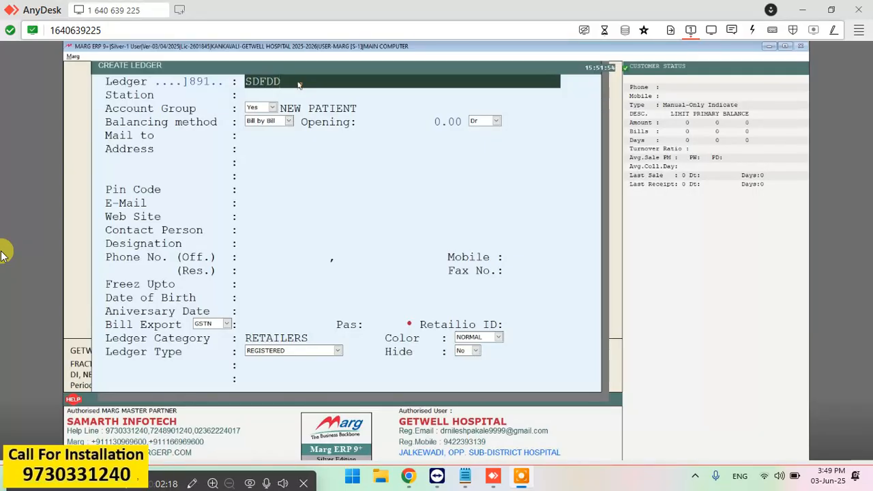
Correct the ledger code to 891 and return to the ledger name field.
{"action": "left_click", "coordinate": [194, 82]}
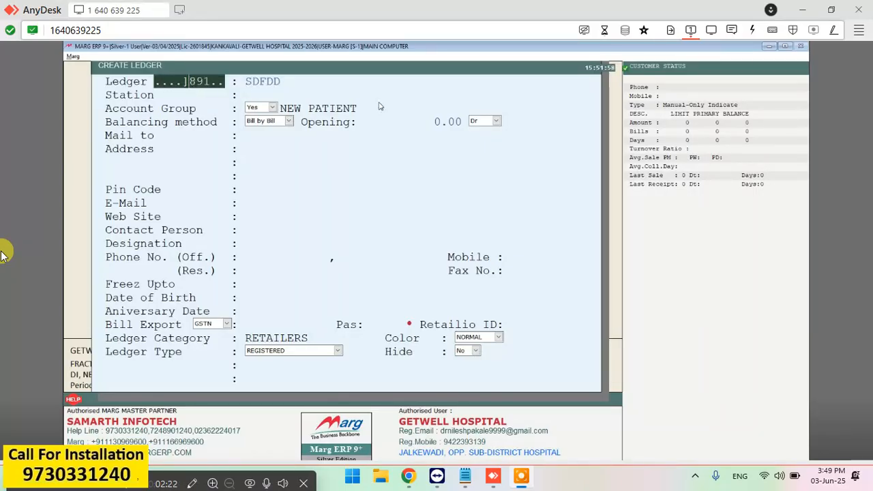
{"action": "key", "text": "BackSpace"}
{"action": "key", "text": "BackSpace"}
{"action": "key", "text": "BackSpace"}
{"action": "key", "text": "BackSpace"}
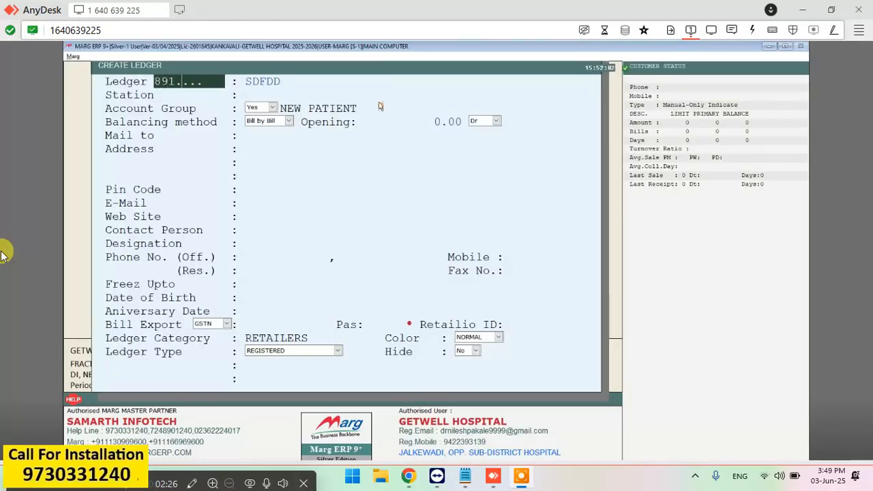
{"action": "key", "text": "BackSpace"}
{"action": "key", "text": "BackSpace"}
{"action": "key", "text": "BackSpace"}
{"action": "key", "text": "BackSpace"}
{"action": "key", "text": "BackSpace"}
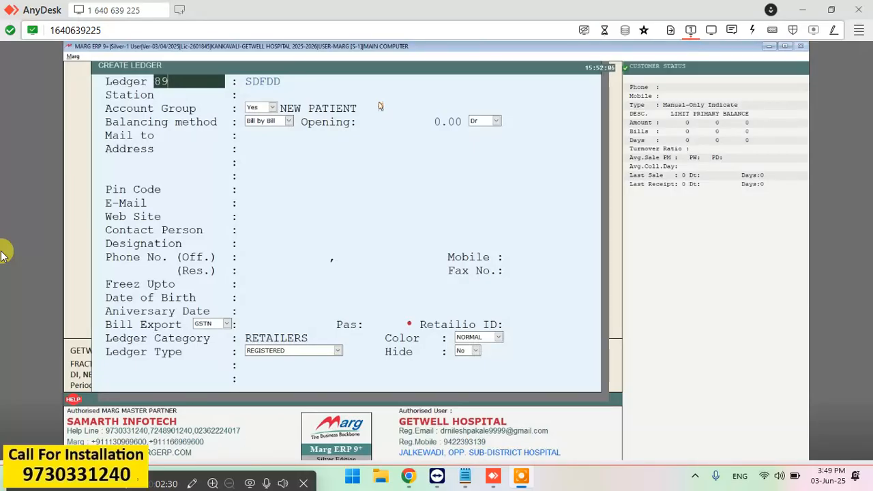
{"action": "type", "text": "1"}
{"action": "key", "text": "Return"}
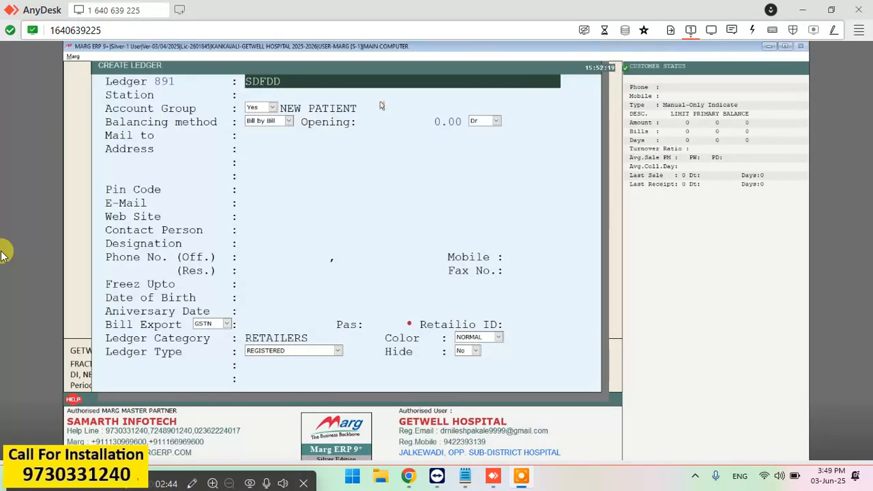
{"action": "key", "text": "Up"}
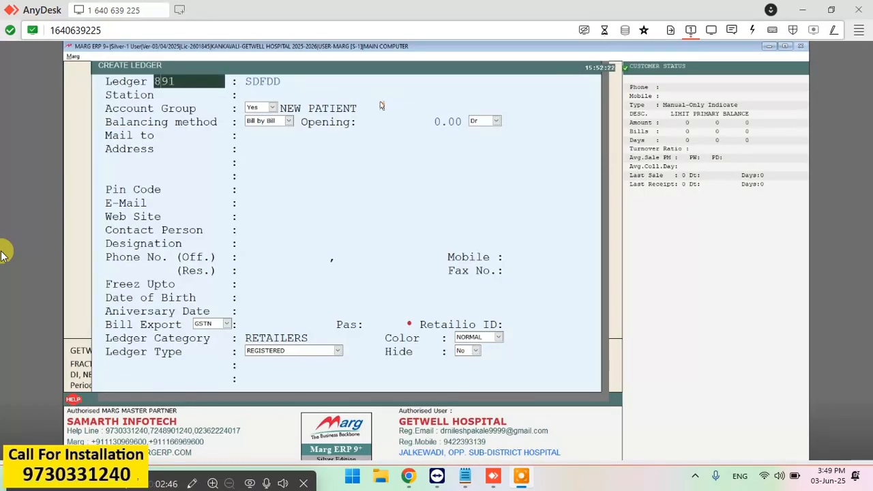
{"action": "key", "text": "Return"}
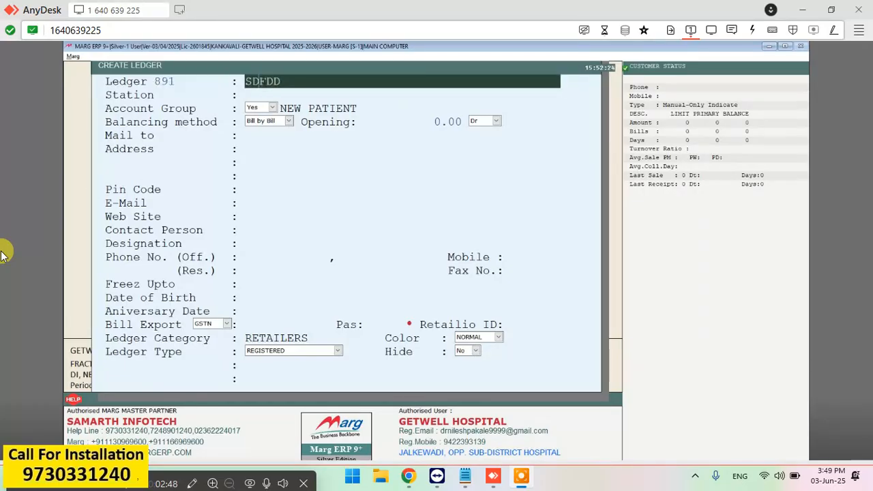
{"action": "key", "text": "Return"}
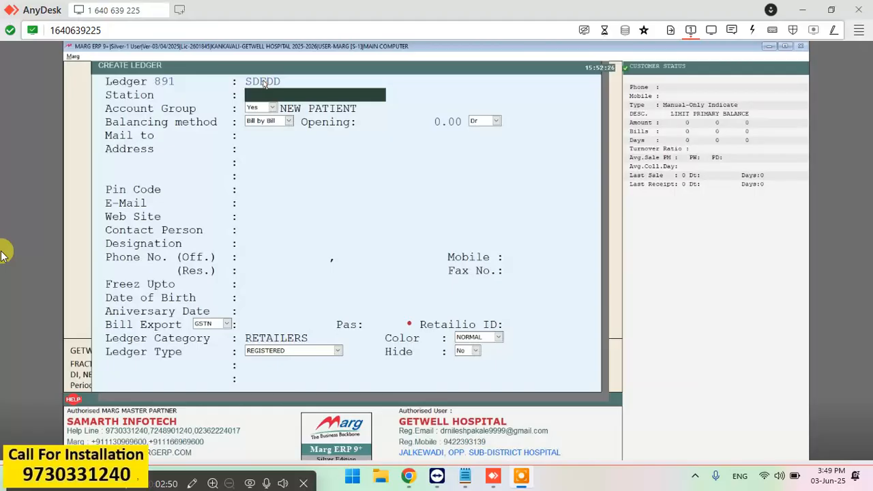
{"action": "key", "text": "Up"}
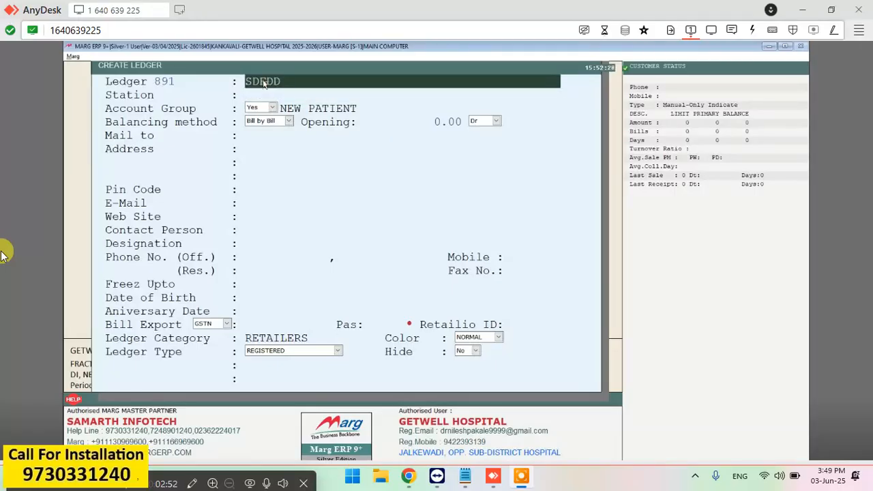
Replace the placeholder with the patient's full name.
{"action": "type", "text": "."}
{"action": "key", "text": "BackSpace"}
{"action": "key", "text": "BackSpace"}
{"action": "key", "text": "BackSpace"}
{"action": "key", "text": "BackSpace"}
{"action": "key", "text": "BackSpace"}
{"action": "key", "text": "BackSpace"}
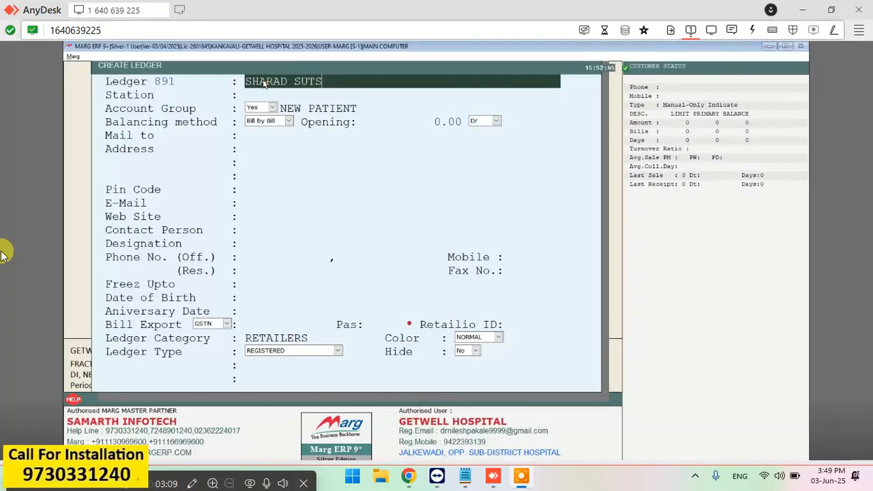
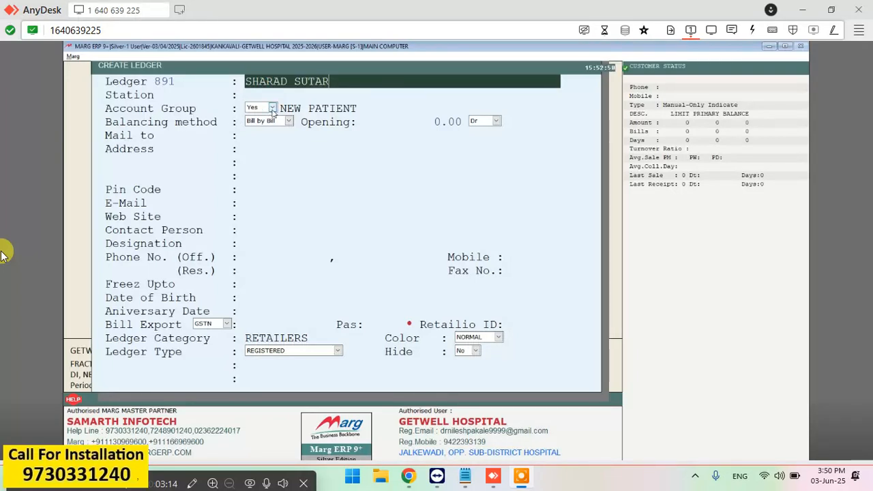
{"action": "key", "text": "Return"}
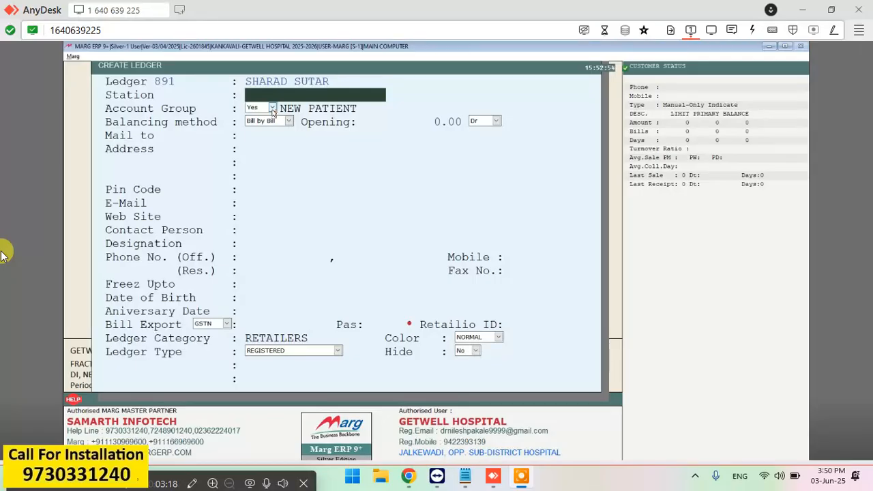
Keep the mailing name and enter the patient's address.
{"action": "key", "text": "Return"}
{"action": "key", "text": "Return"}
{"action": "key", "text": "Return"}
{"action": "key", "text": "Return"}
{"action": "key", "text": "Return"}
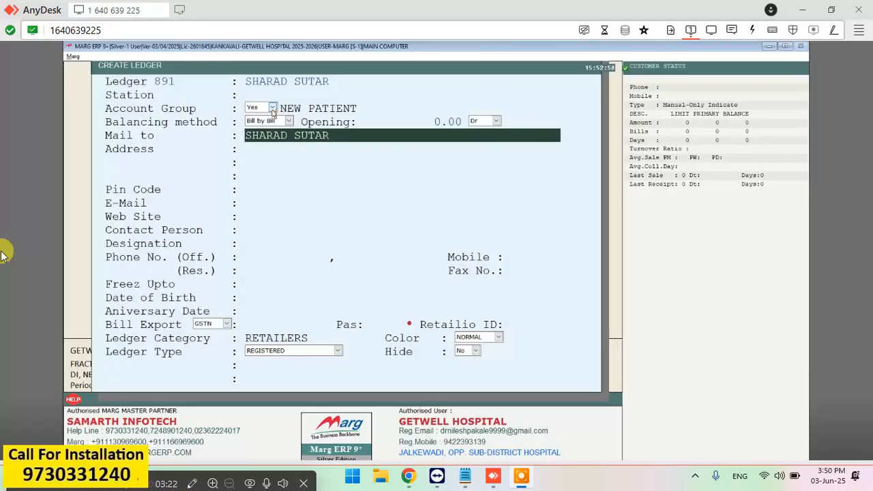
{"action": "key", "text": "Return"}
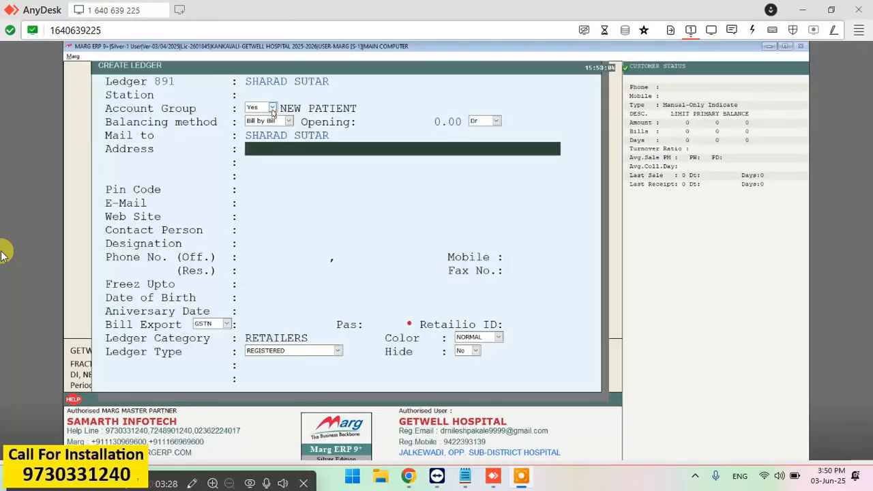
{"action": "type", "text": "V"}
{"action": "type", "text": "IBHAVWADI"}
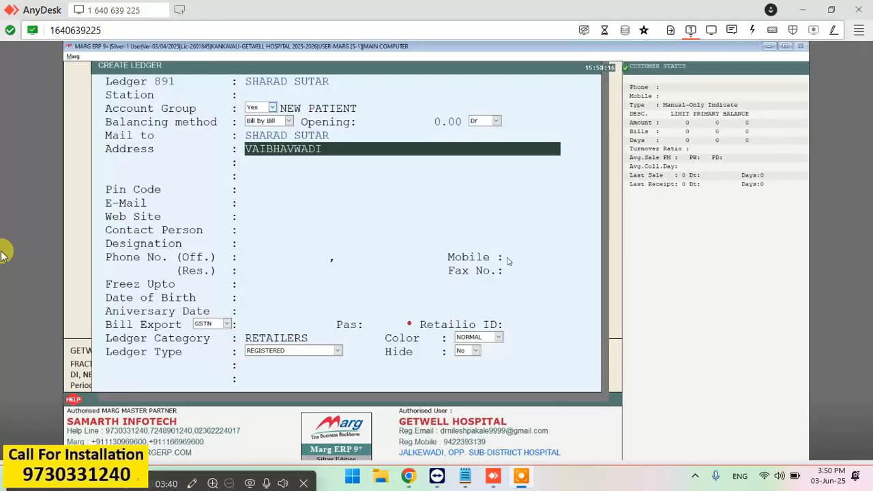
Enter the patient's mobile number and move through the remaining fields to Hide.
{"action": "key", "text": "Return"}
{"action": "key", "text": "Return"}
{"action": "key", "text": "Return"}
{"action": "key", "text": "Return"}
{"action": "key", "text": "Return"}
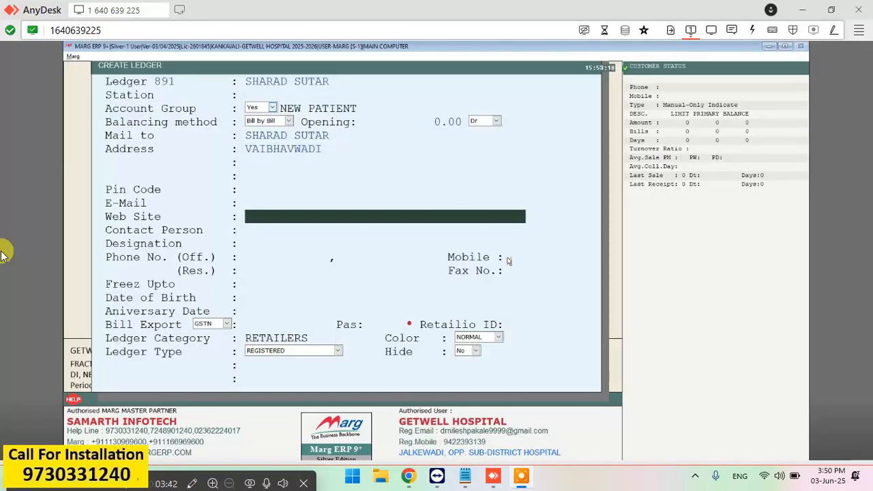
{"action": "key", "text": "Return"}
{"action": "key", "text": "Return"}
{"action": "key", "text": "Return"}
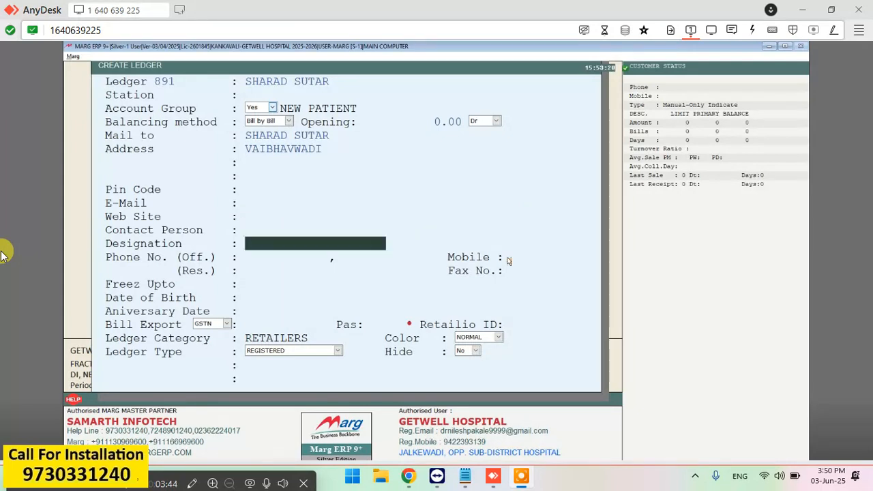
{"action": "key", "text": "Return"}
{"action": "key", "text": "Return"}
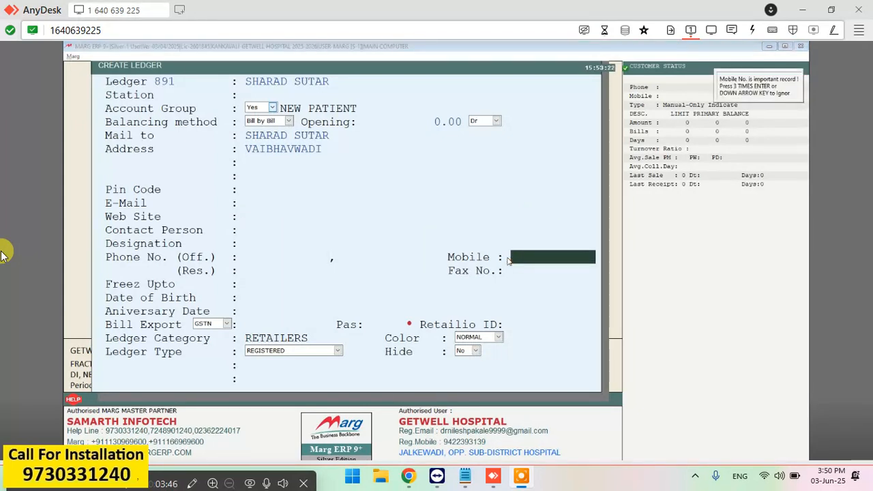
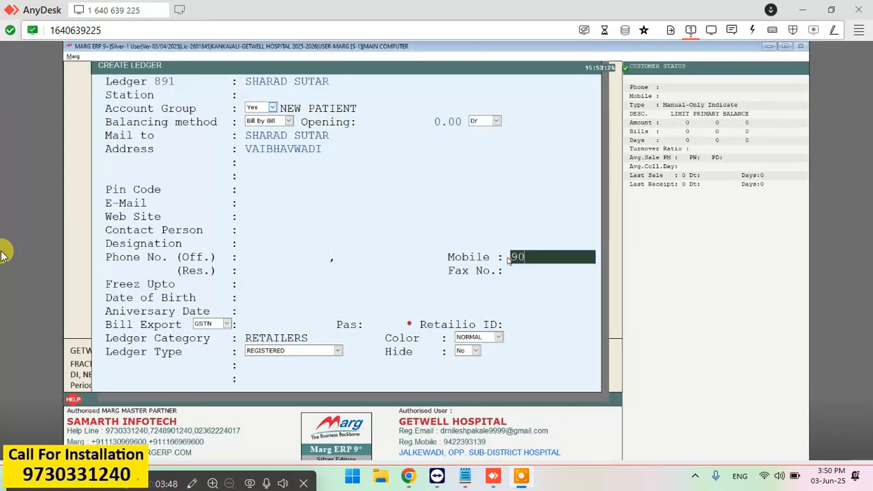
{"action": "key", "text": "Return"}
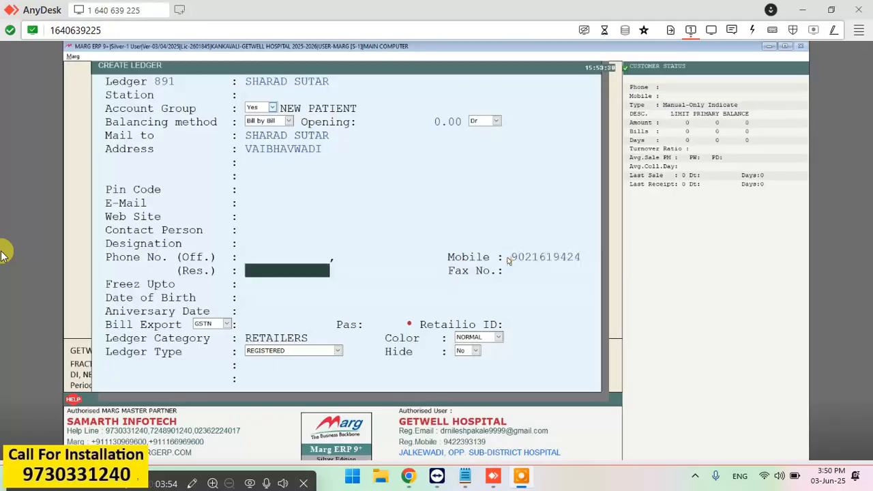
{"action": "key", "text": "Return"}
{"action": "key", "text": "Return"}
{"action": "key", "text": "Return"}
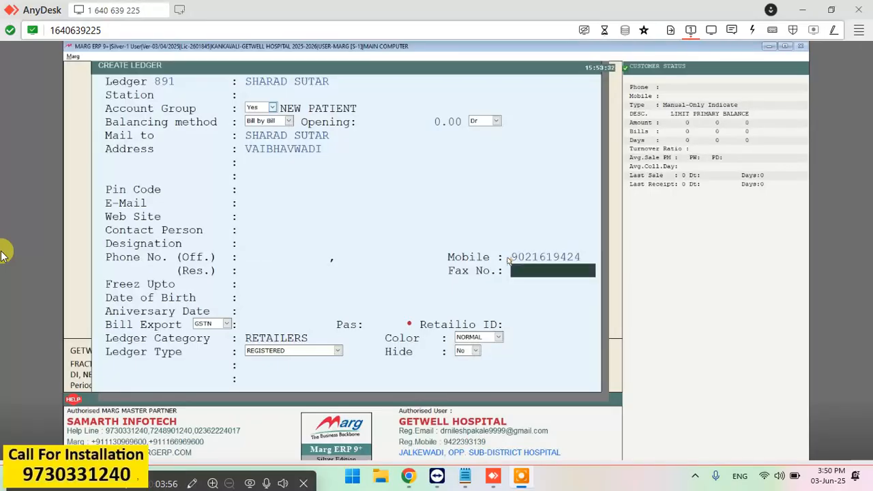
{"action": "key", "text": "Return"}
{"action": "key", "text": "Return"}
{"action": "key", "text": "Return"}
{"action": "key", "text": "Return"}
{"action": "key", "text": "Return"}
{"action": "key", "text": "Return"}
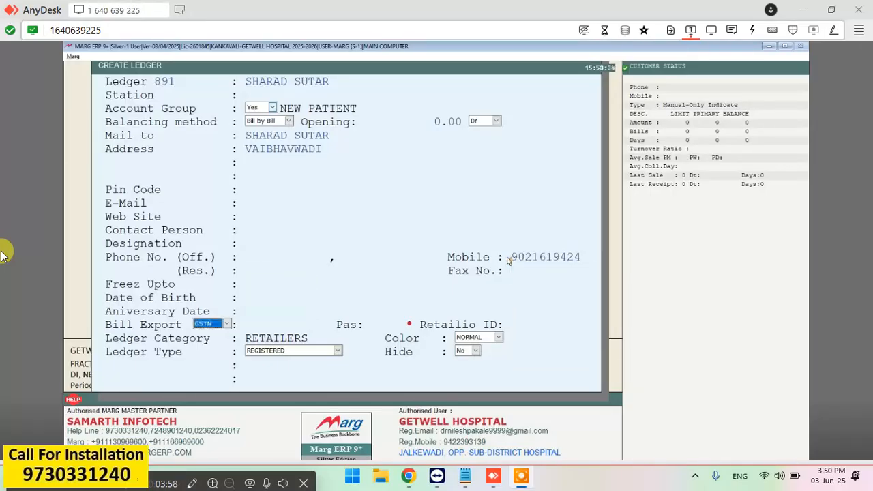
{"action": "key", "text": "Return"}
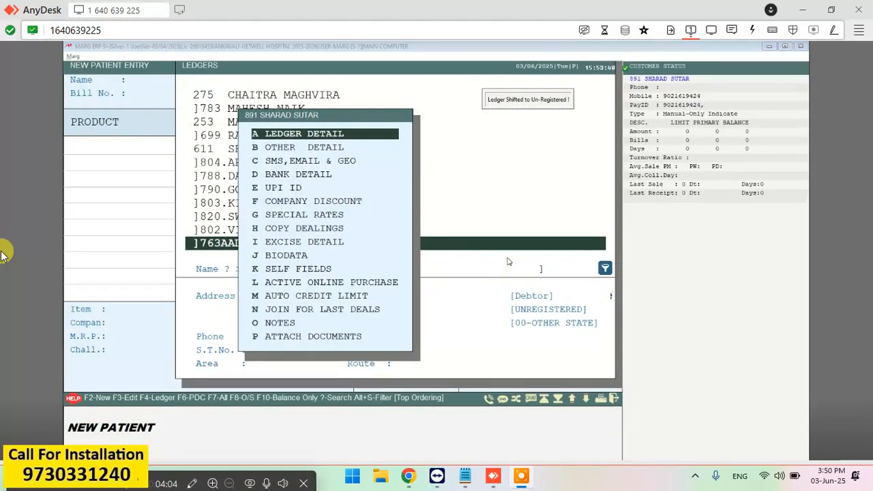
Save patient ledger 891 and close the ledger options popup to return to the list.
{"action": "key", "text": "Return"}
{"action": "key", "text": "Escape"}
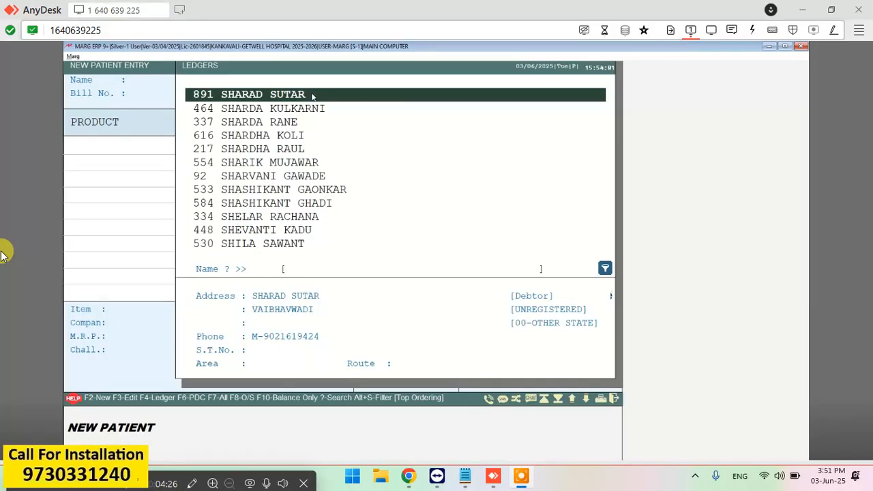
Put ledger 891 on the OPD bill, accept the bill number and patient details, then list items.
{"action": "key", "text": "Return"}
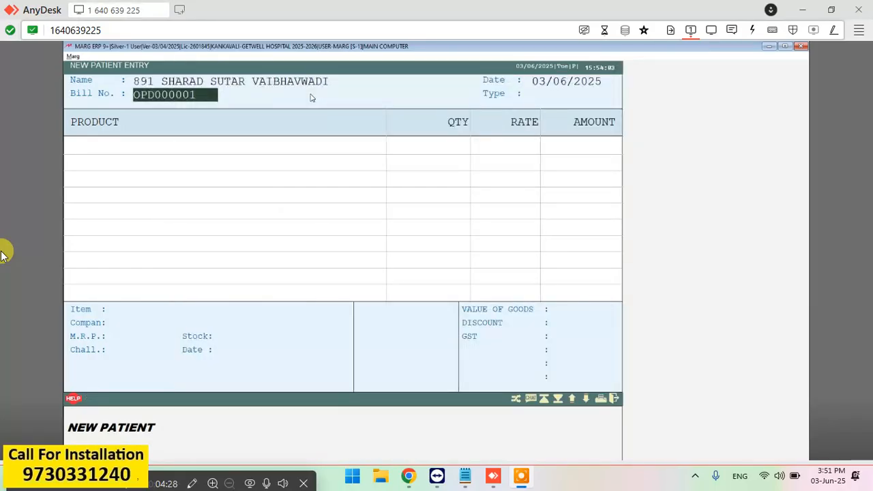
{"action": "key", "text": "Return"}
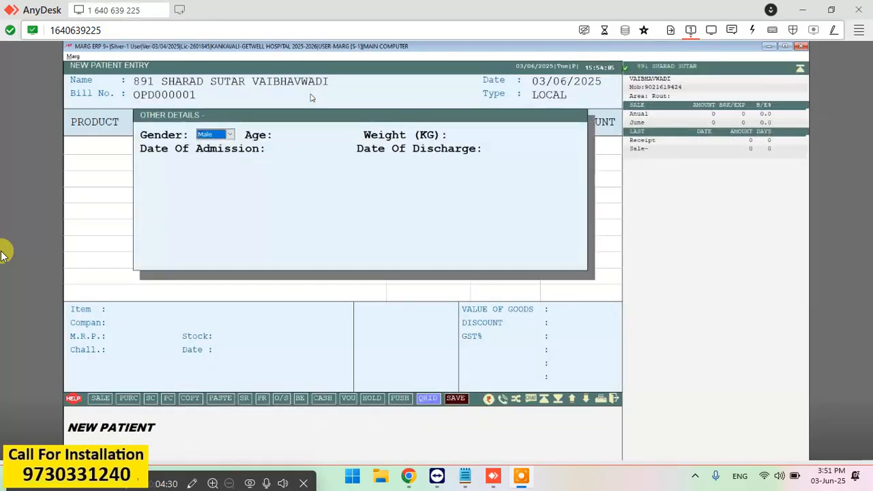
{"action": "key", "text": "Return"}
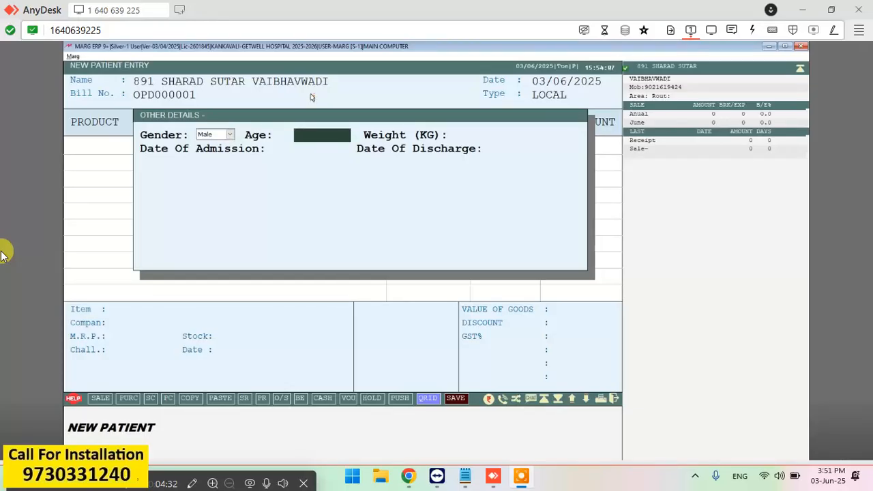
{"action": "key", "text": "Return"}
{"action": "key", "text": "Return"}
{"action": "key", "text": "Return"}
{"action": "key", "text": "Return"}
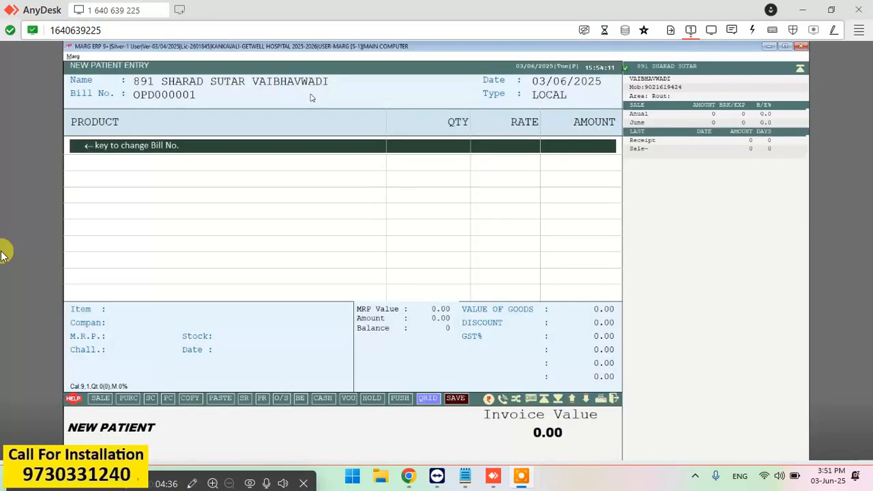
{"action": "key", "text": "Return"}
{"action": "key", "text": "Return"}
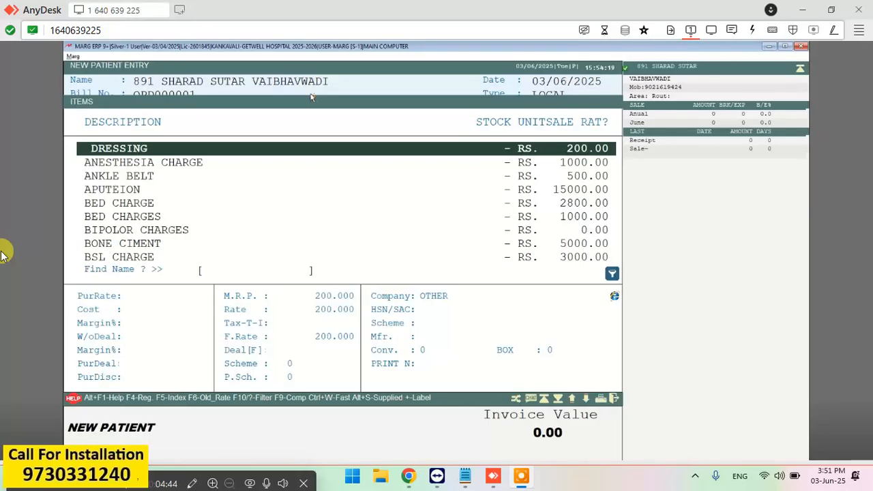
Add DRESSING at quantity 1 and rate 200.00 to the bill.
{"action": "key", "text": "Return"}
{"action": "type", "text": "1"}
{"action": "key", "text": "Return"}
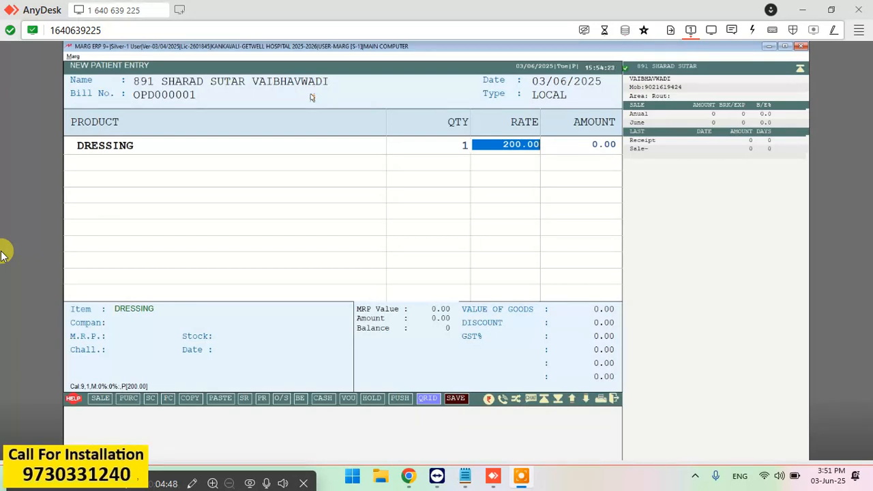
{"action": "key", "text": "Return"}
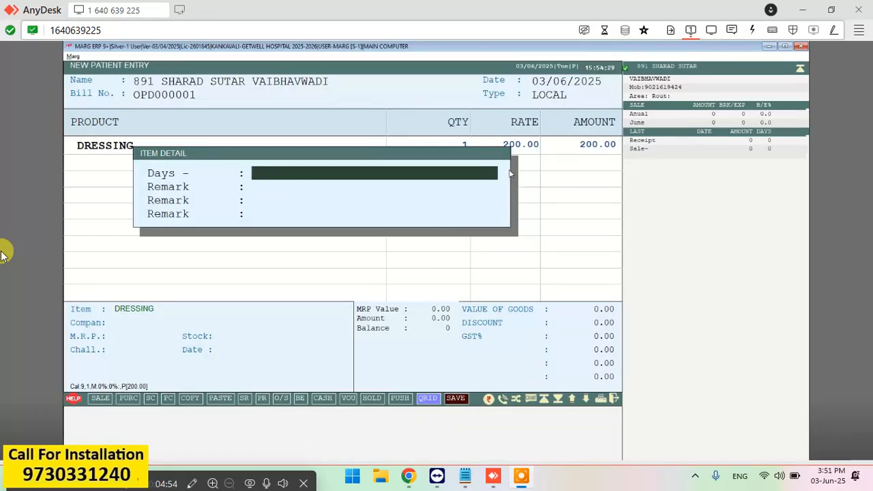
{"action": "key", "text": "Return"}
{"action": "key", "text": "Return"}
{"action": "key", "text": "Return"}
{"action": "key", "text": "Return"}
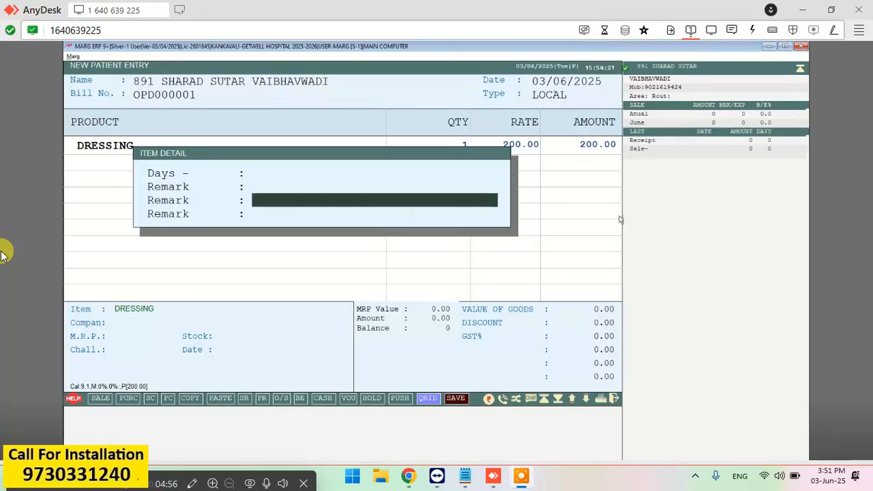
Add ANESTHESIA CHARGE at quantity 1 and rate 1000.00.
{"action": "key", "text": "Return"}
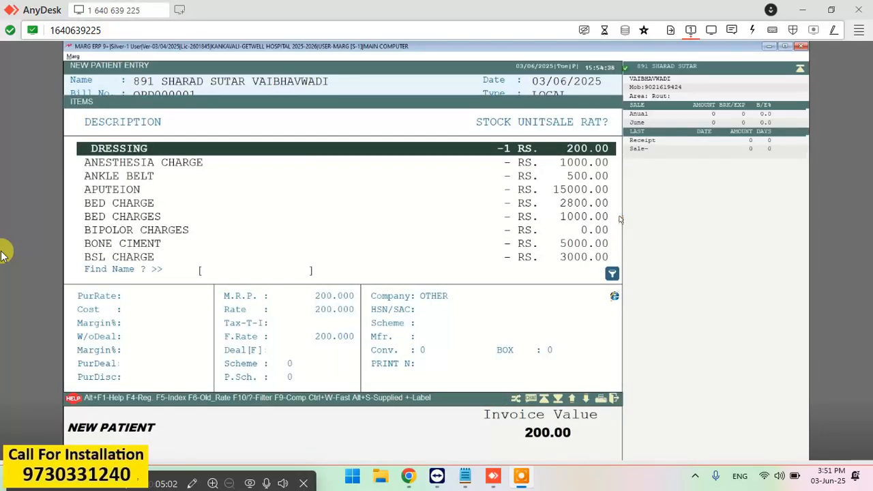
{"action": "key", "text": "Down"}
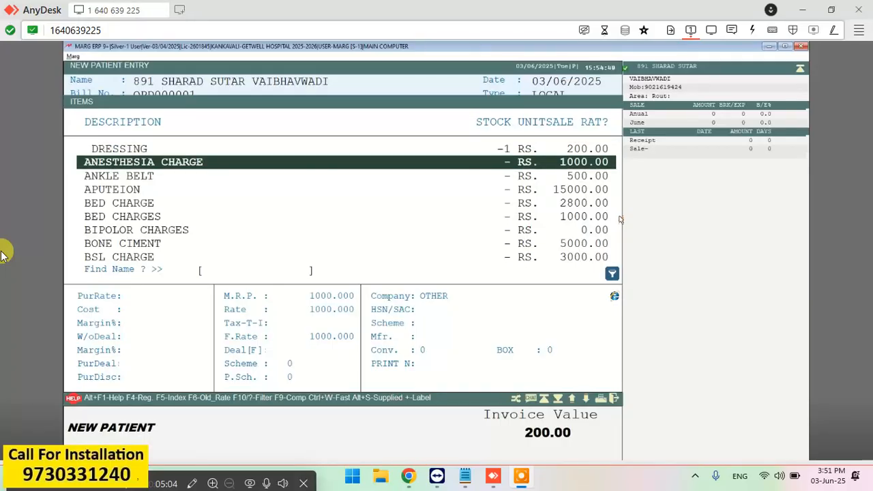
{"action": "key", "text": "Return"}
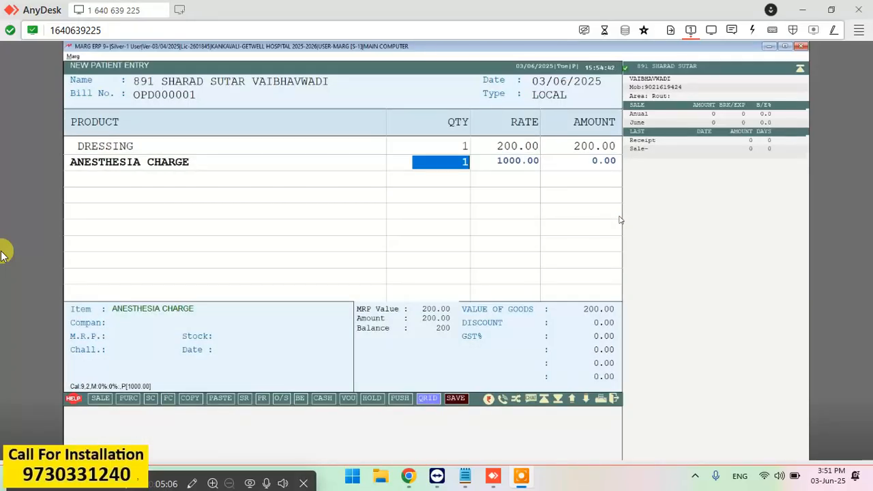
{"action": "key", "text": "Return"}
{"action": "key", "text": "Return"}
{"action": "key", "text": "Return"}
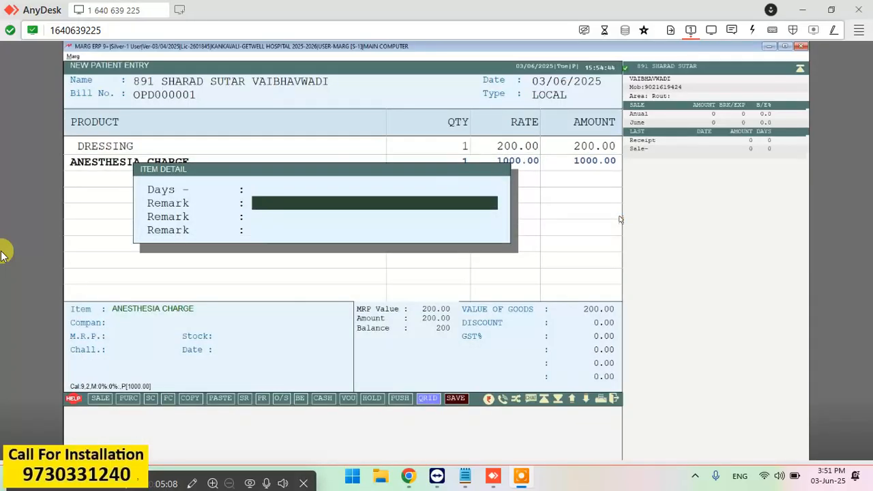
{"action": "key", "text": "Return"}
{"action": "key", "text": "Return"}
{"action": "key", "text": "Return"}
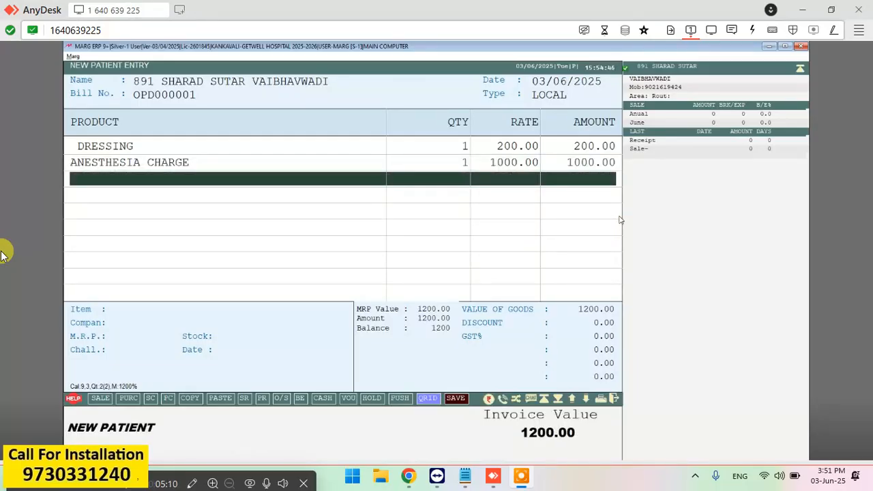
Add APUTEION at quantity 1 and rate 15000.00 as the third row.
{"action": "key", "text": "Return"}
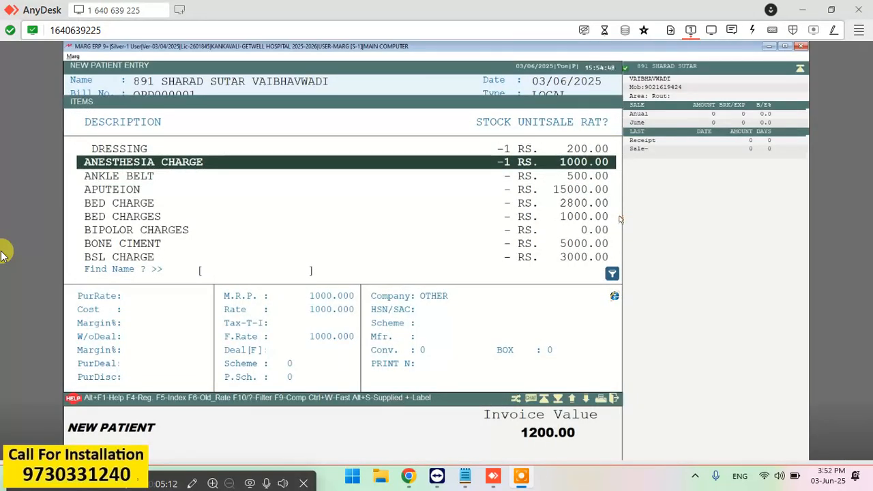
{"action": "key", "text": "Down"}
{"action": "key", "text": "Down"}
{"action": "key", "text": "Return"}
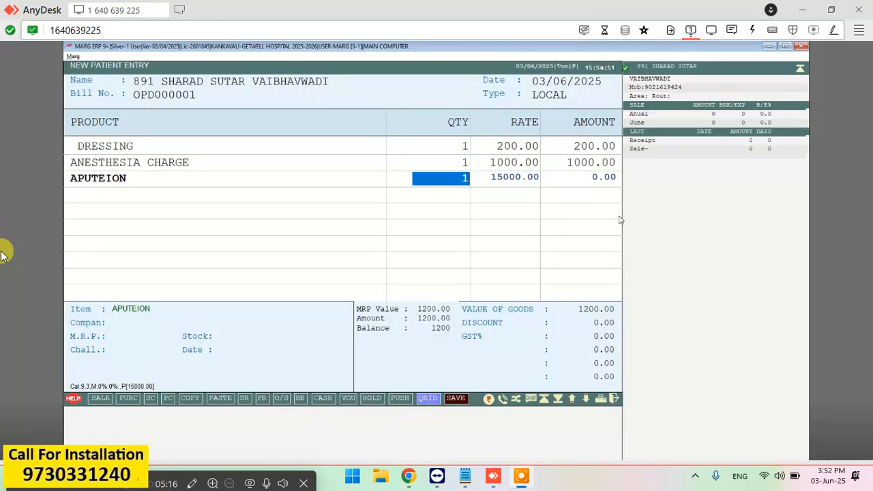
{"action": "key", "text": "Return"}
{"action": "key", "text": "Return"}
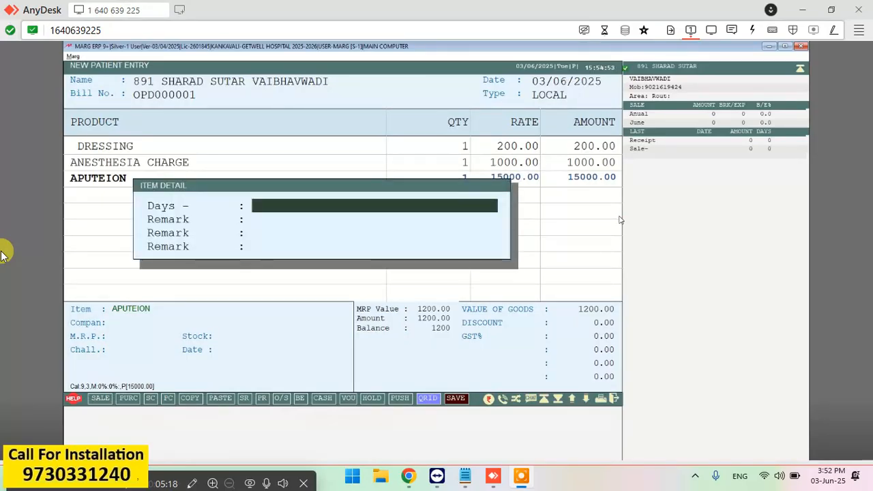
{"action": "key", "text": "Return"}
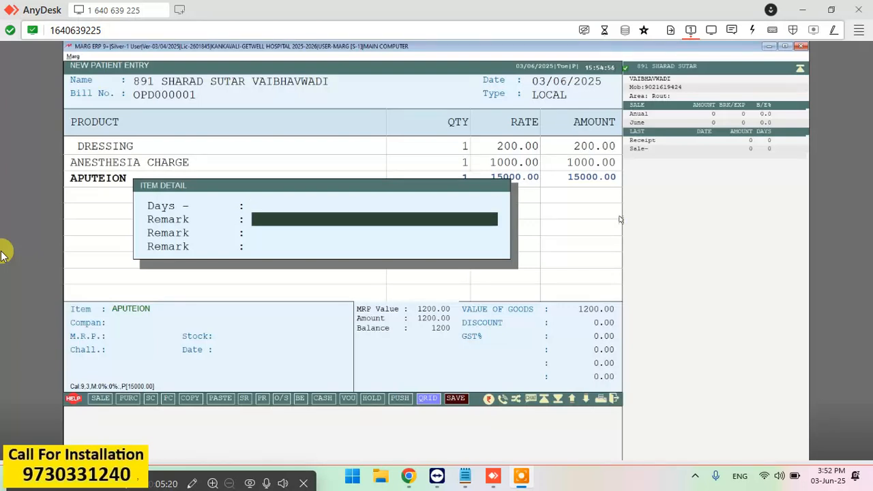
{"action": "key", "text": "Return"}
{"action": "key", "text": "Return"}
{"action": "key", "text": "Return"}
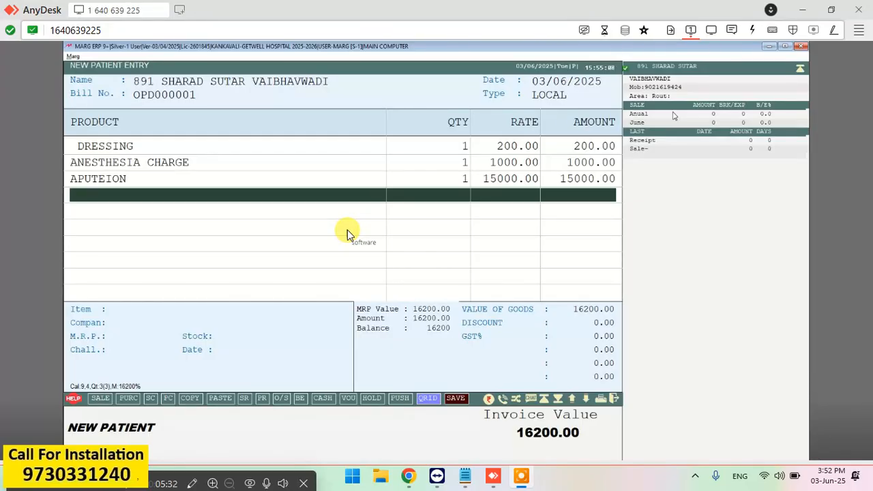
{"action": "key", "text": "Return"}
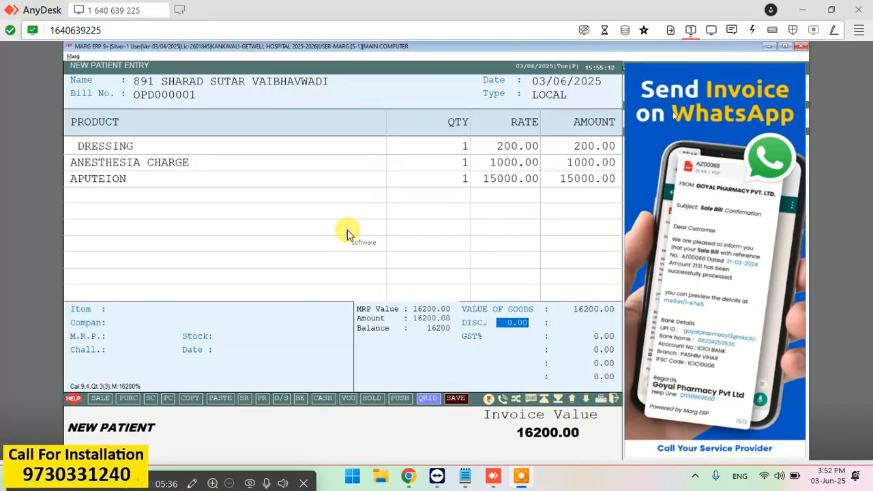
{"action": "left_click", "coordinate": [529, 327]}
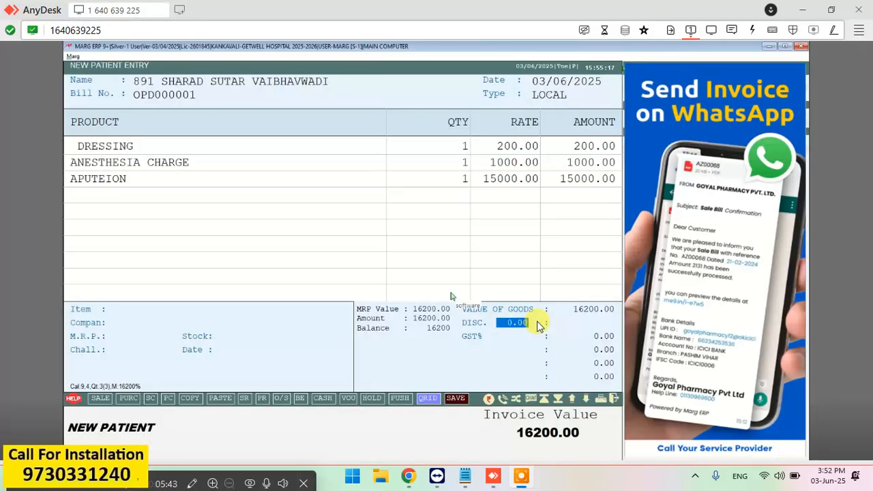
{"action": "key", "text": "Return"}
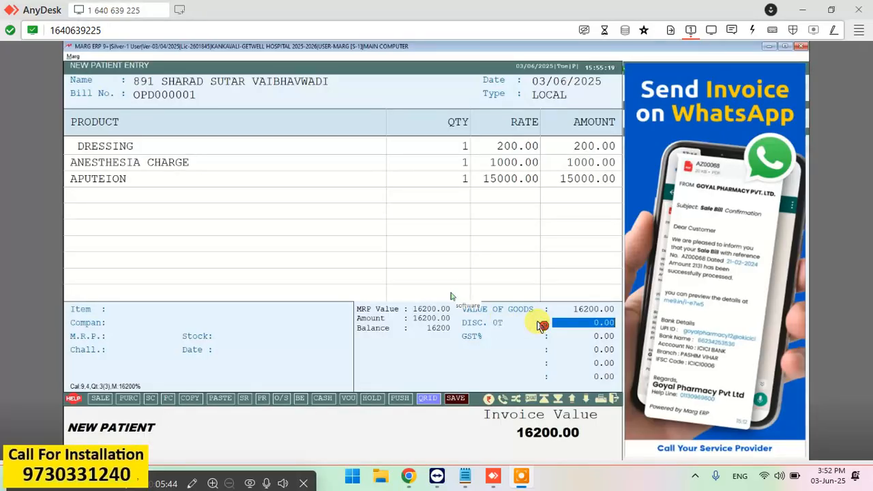
{"action": "left_click", "coordinate": [592, 331]}
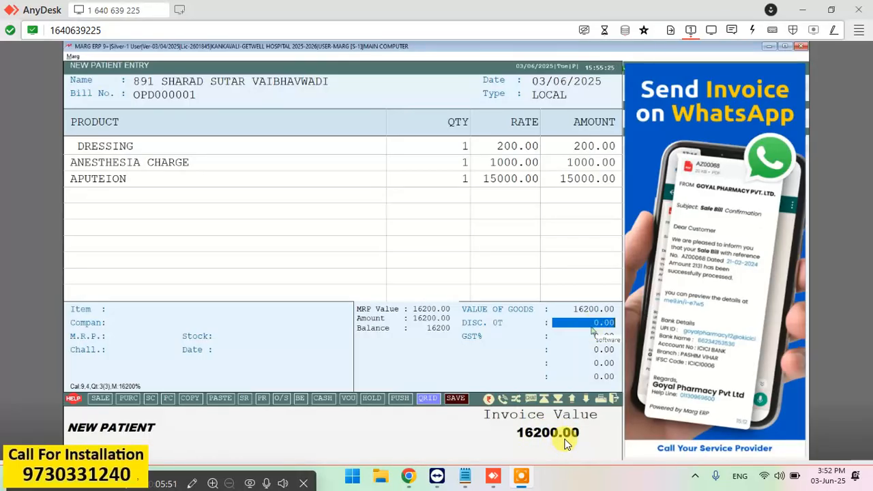
{"action": "key", "text": "Return"}
{"action": "key", "text": "Return"}
{"action": "key", "text": "Return"}
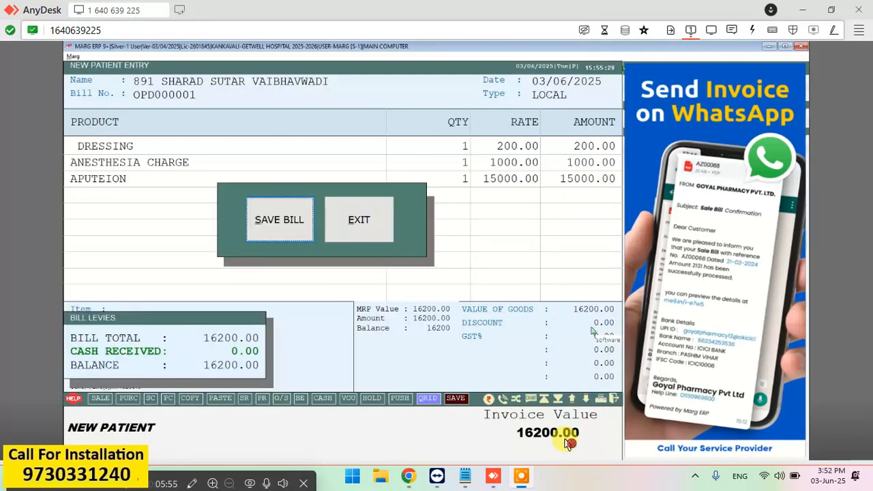
Save the 16200.00 OPD bill with a New Ref adjustment and preview its cash memo.
{"action": "key", "text": "Return"}
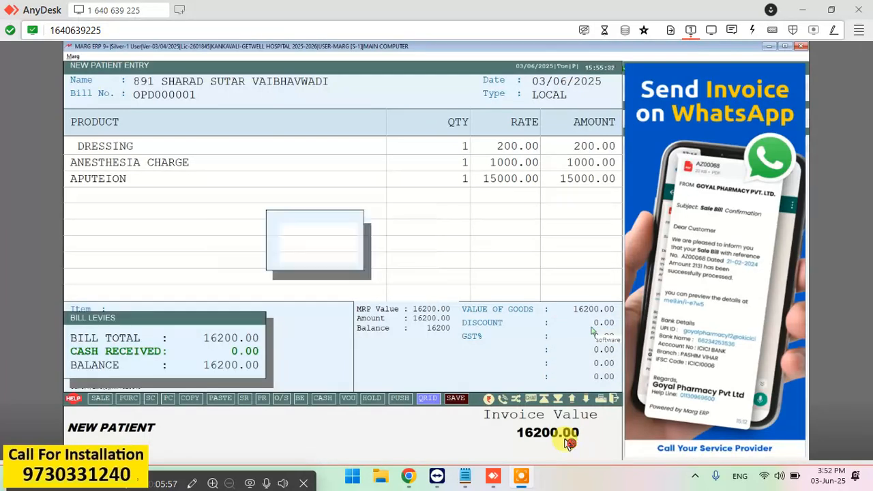
{"action": "key", "text": "Return"}
{"action": "key", "text": "Return"}
{"action": "key", "text": "Return"}
{"action": "key", "text": "Return"}
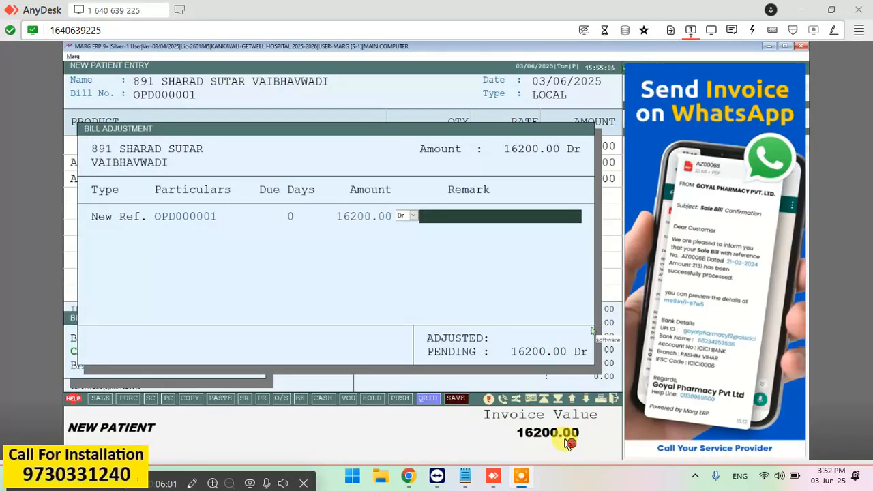
{"action": "key", "text": "Return"}
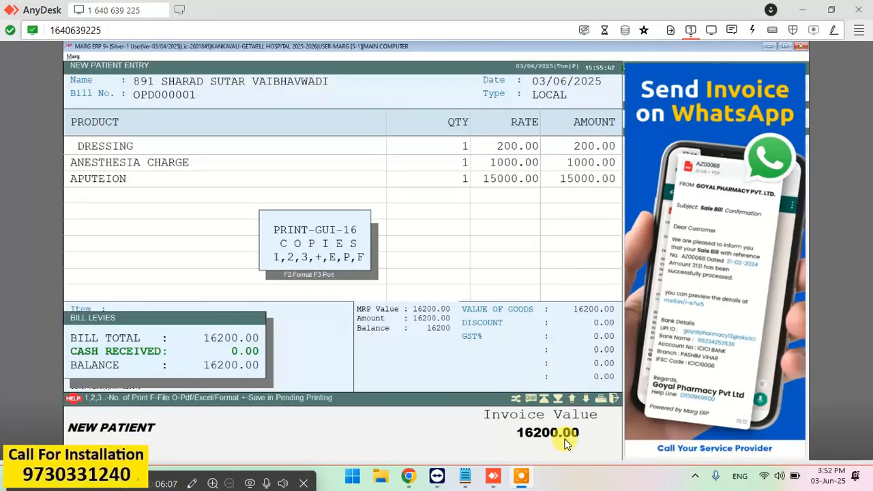
{"action": "key", "text": "p"}
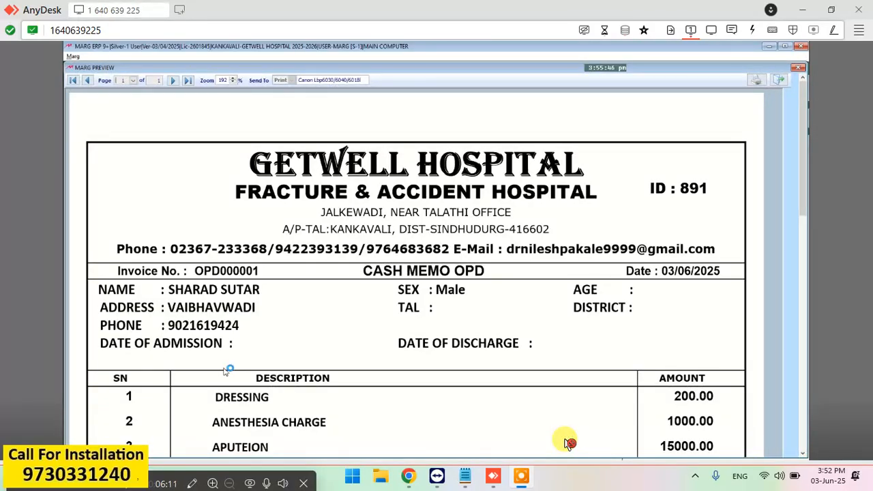
Review the cash memo listing DRESSING 200.00, ANESTHESIA CHARGE 1000.00 and APUTEION 15000.00, then close it.
{"action": "scroll", "coordinate": [565, 443], "scroll_direction": "down", "scroll_amount": 1}
{"action": "scroll", "coordinate": [565, 444], "scroll_direction": "down", "scroll_amount": 1}
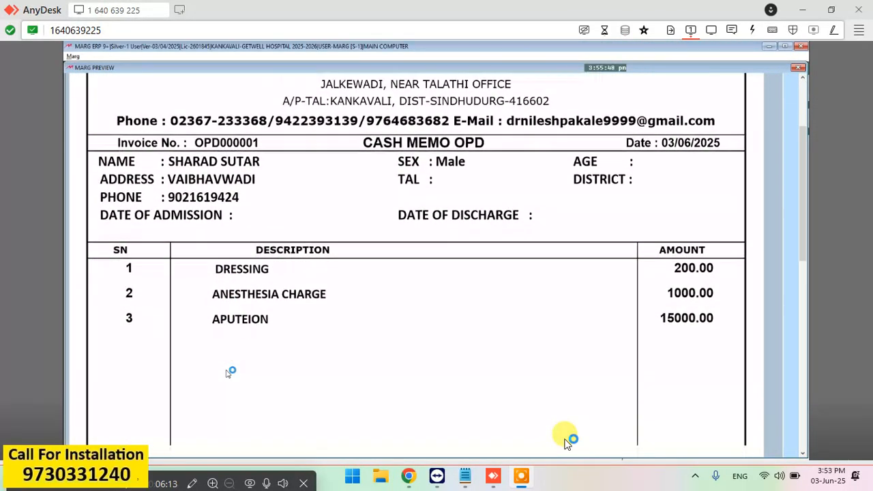
{"action": "scroll", "coordinate": [565, 444], "scroll_direction": "down", "scroll_amount": 1}
{"action": "scroll", "coordinate": [565, 443], "scroll_direction": "down", "scroll_amount": 6}
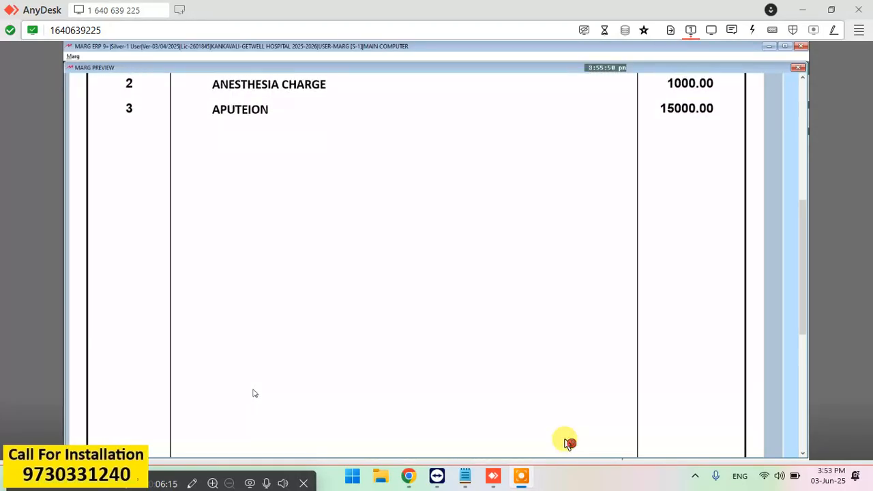
{"action": "scroll", "coordinate": [565, 443], "scroll_direction": "down", "scroll_amount": 3}
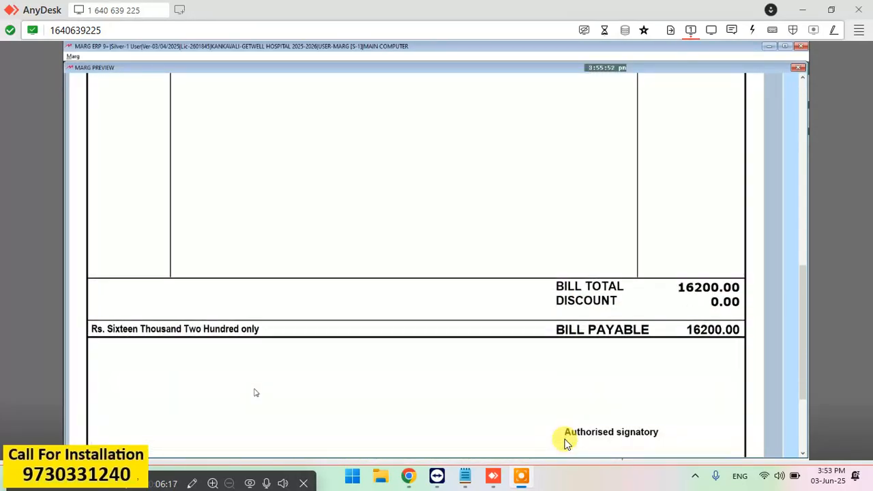
{"action": "scroll", "coordinate": [565, 444], "scroll_direction": "down", "scroll_amount": 3}
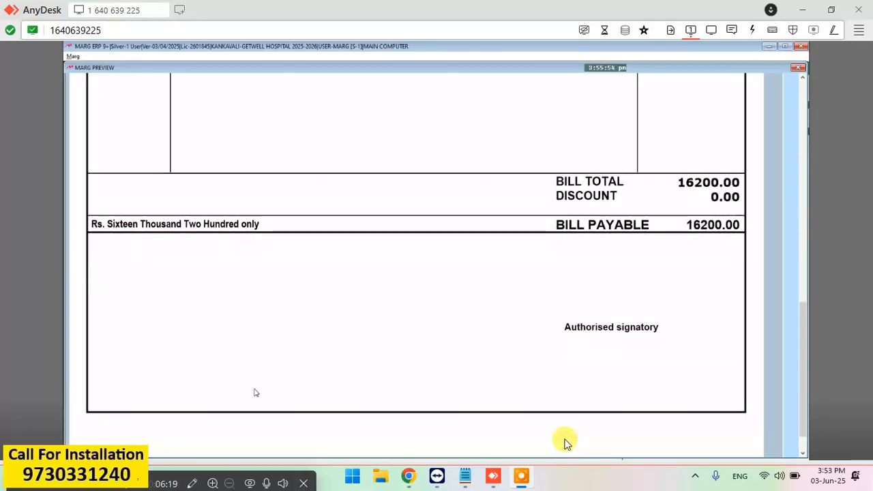
{"action": "scroll", "coordinate": [565, 443], "scroll_direction": "up", "scroll_amount": 8}
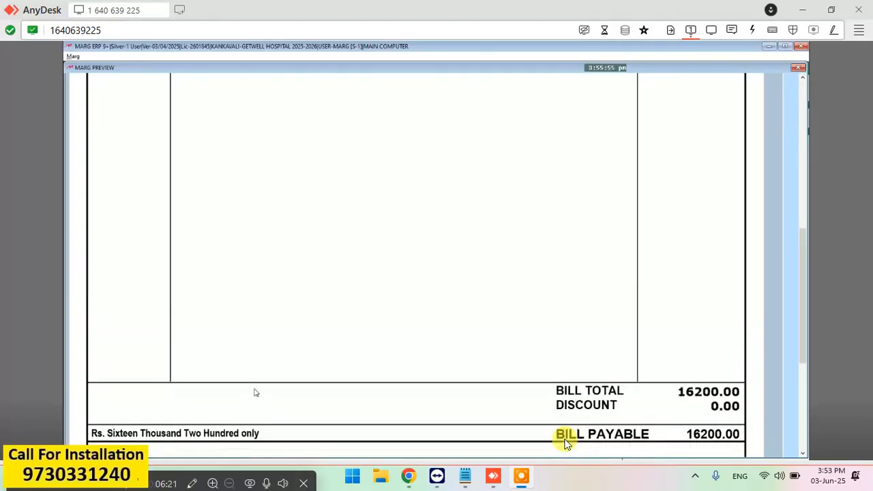
{"action": "scroll", "coordinate": [565, 442], "scroll_direction": "up", "scroll_amount": 6}
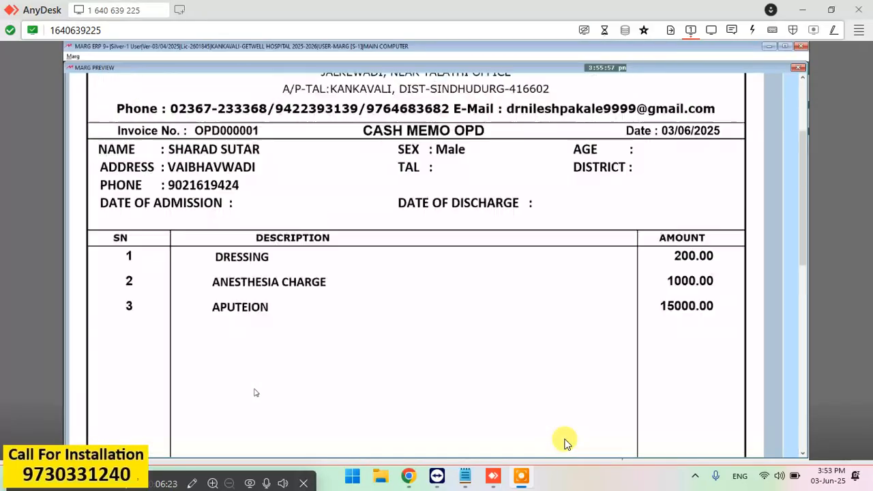
{"action": "scroll", "coordinate": [565, 442], "scroll_direction": "up", "scroll_amount": 1}
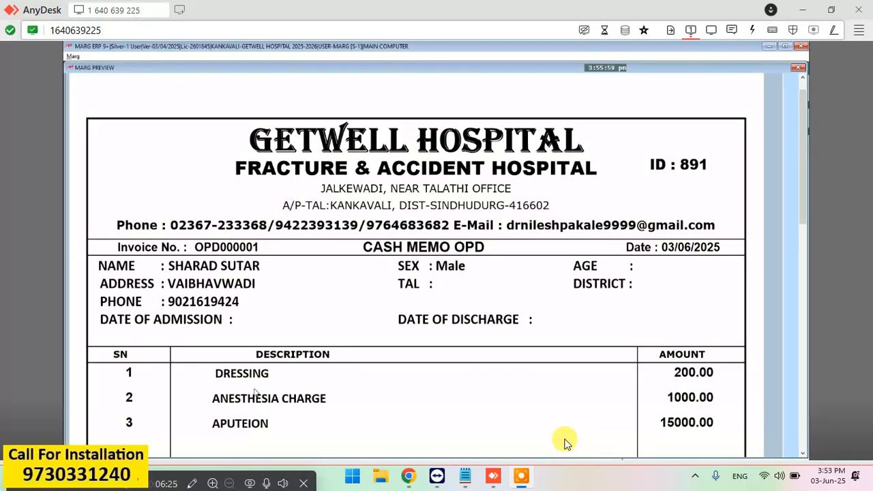
{"action": "key", "text": "Escape"}
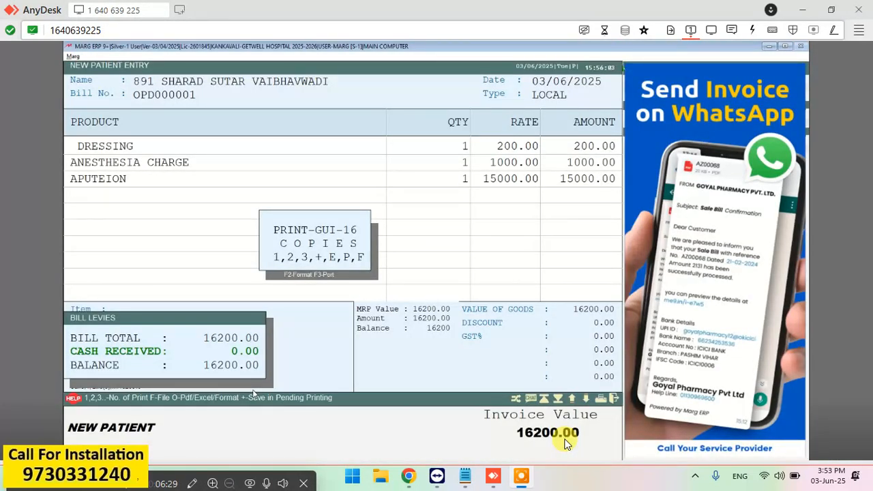
Finish printing and close the blank New Patient Entry screen to reach the main menu.
{"action": "key", "text": "1"}
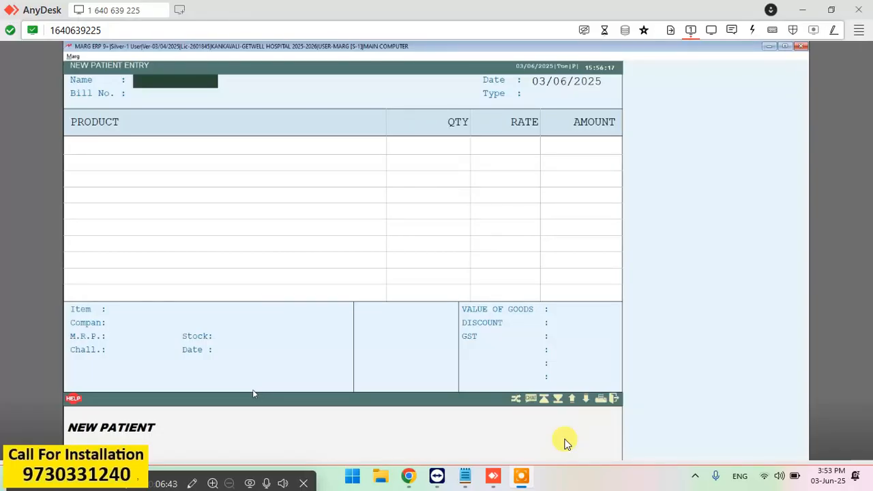
{"action": "key", "text": "Return"}
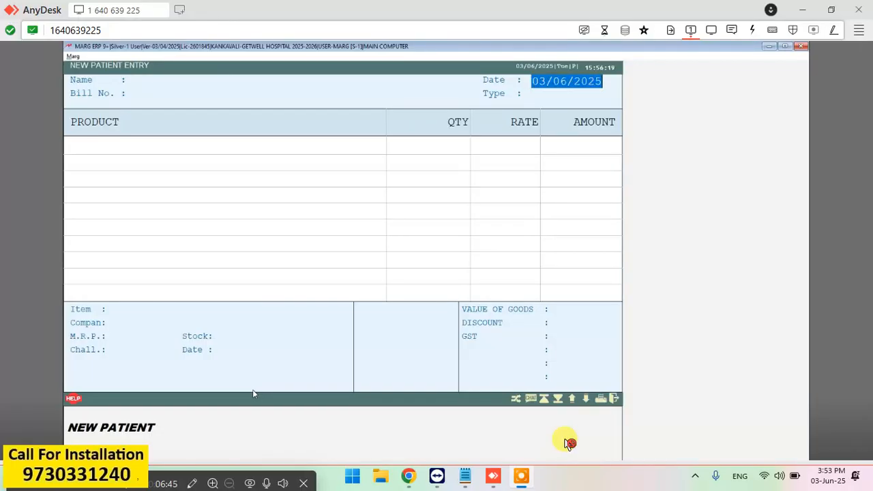
{"action": "key", "text": "Escape"}
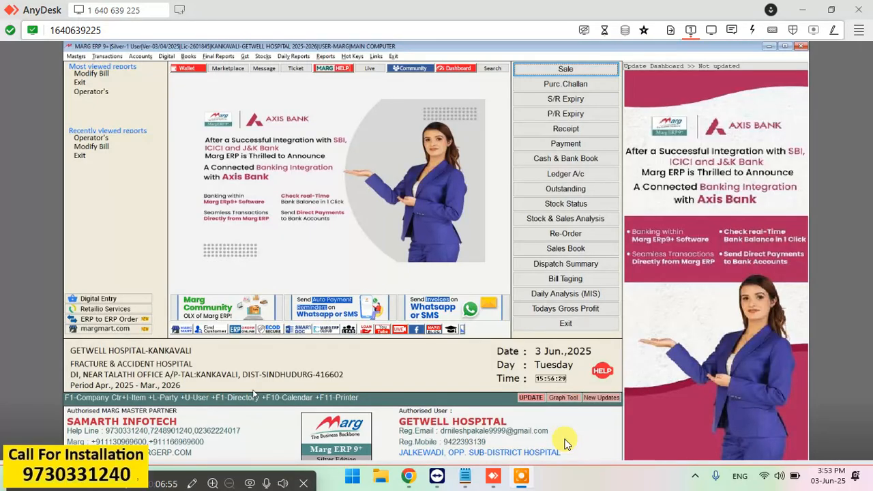
Go to Transactions > New Patient > Modify Bill.
{"action": "left_click", "coordinate": [569, 443]}
{"action": "left_click", "coordinate": [115, 59]}
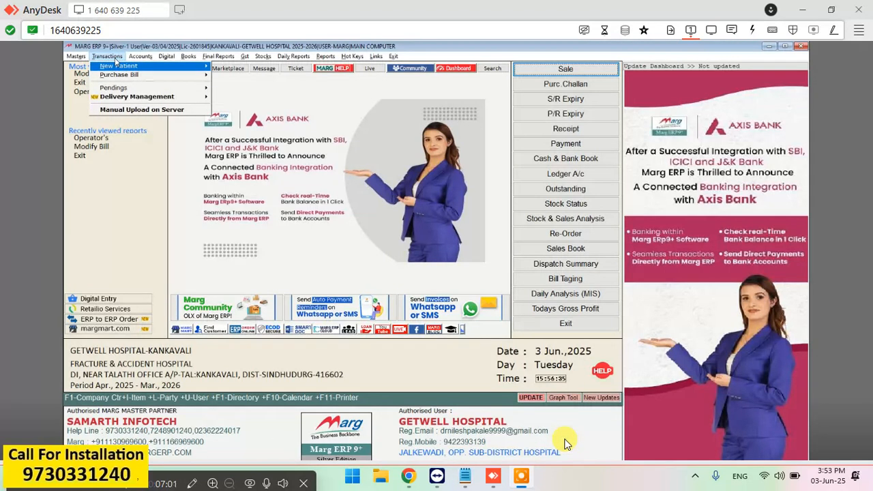
{"action": "mouse_move", "coordinate": [121, 68]}
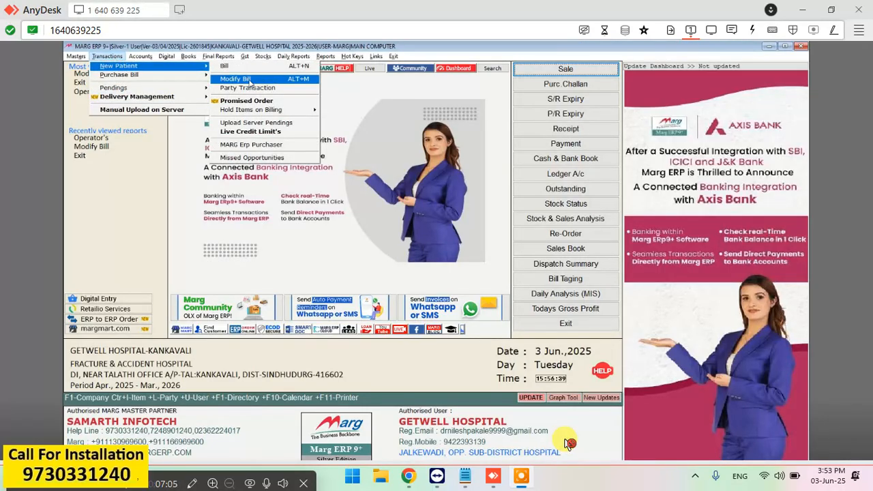
{"action": "left_click", "coordinate": [268, 79]}
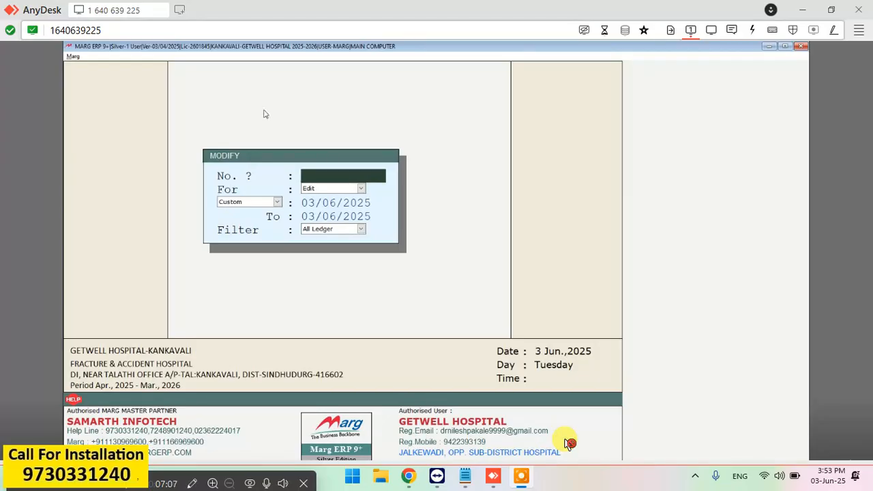
Accept the 03/06/2025 date range and open saved OPD bill OPD000001.
{"action": "key", "text": "Return"}
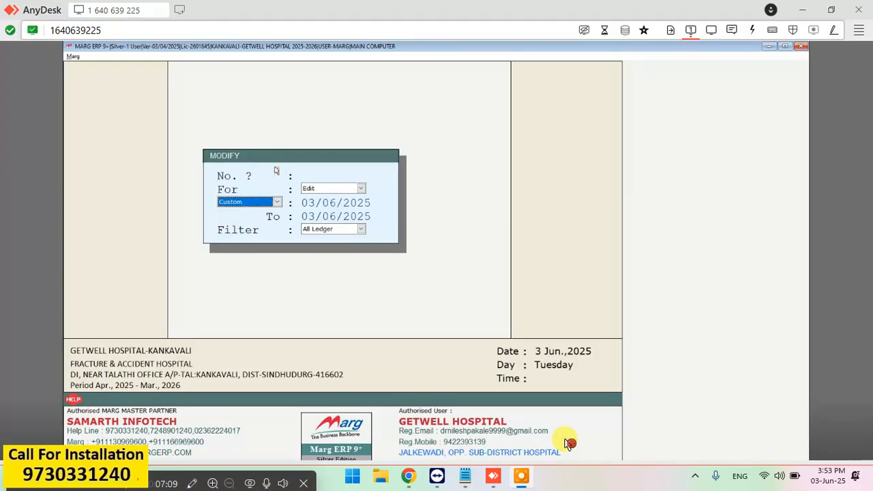
{"action": "key", "text": "Return"}
{"action": "key", "text": "Return"}
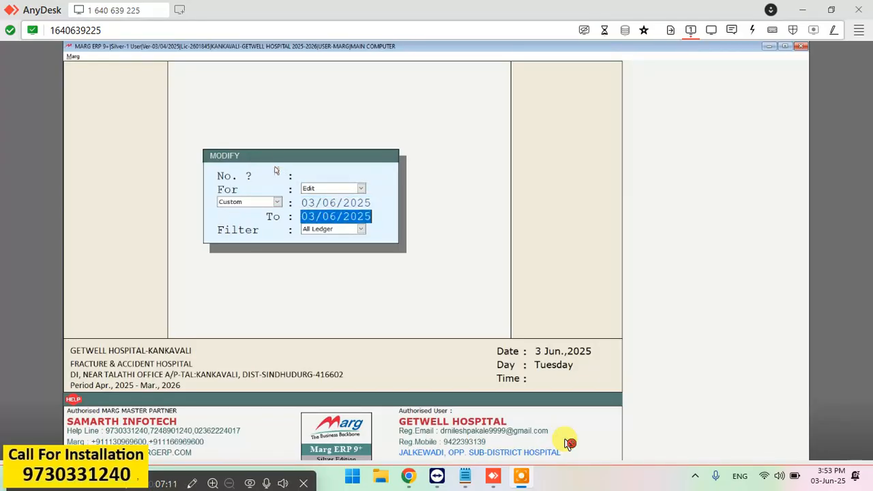
{"action": "key", "text": "Up"}
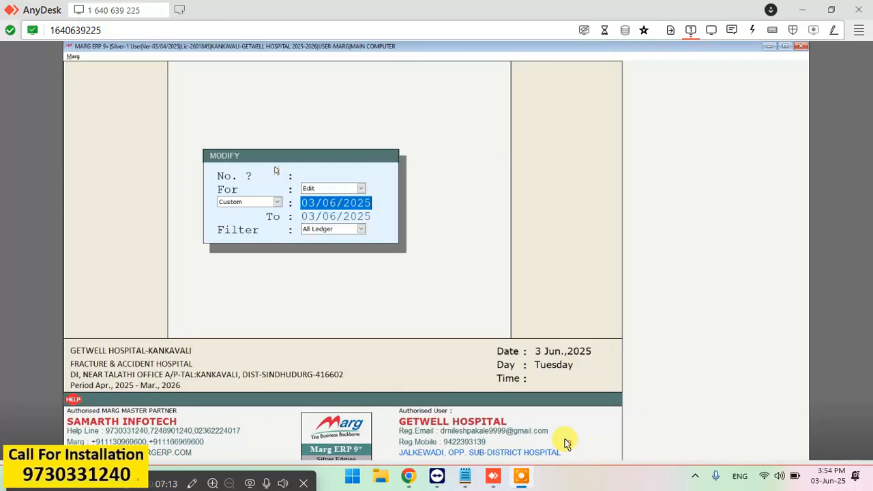
{"action": "key", "text": "Return"}
{"action": "key", "text": "Return"}
{"action": "key", "text": "Return"}
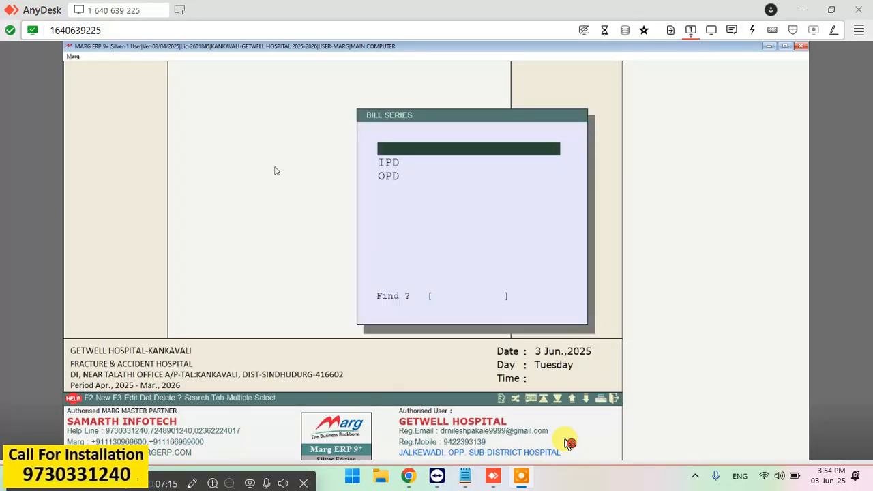
{"action": "key", "text": "Return"}
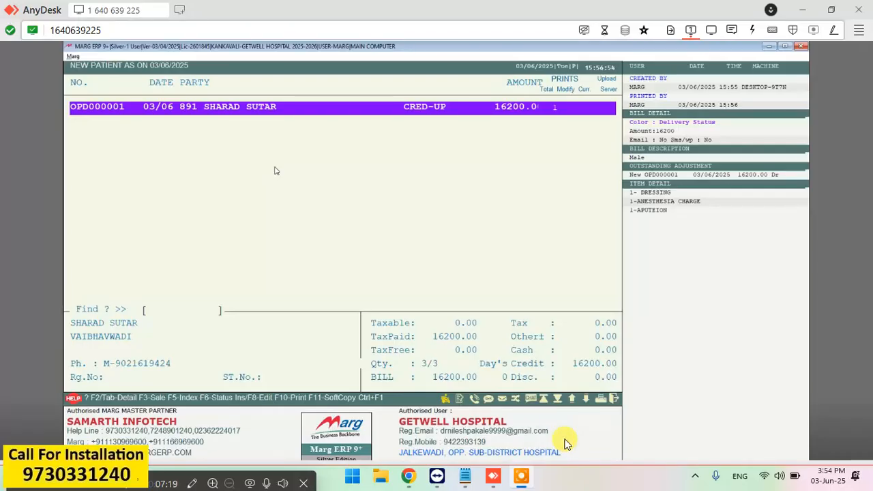
{"action": "key", "text": "Return"}
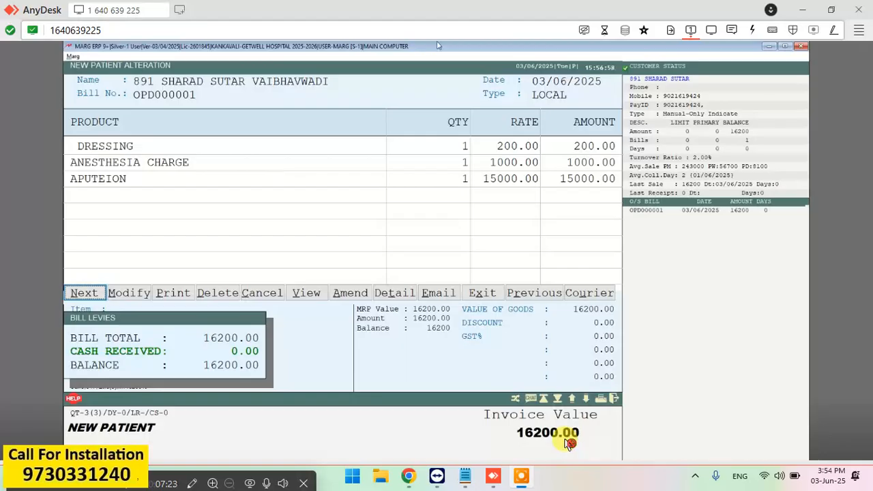
Start modifying the bill and step through the DRESSING and ANESTHESIA CHARGE lines unchanged.
{"action": "left_click", "coordinate": [125, 301]}
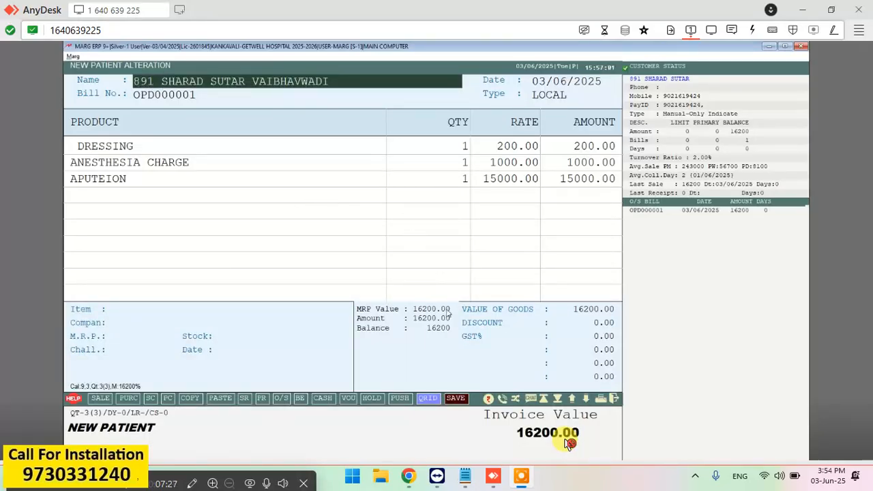
{"action": "key", "text": "Return"}
{"action": "key", "text": "Return"}
{"action": "key", "text": "Return"}
{"action": "key", "text": "Return"}
{"action": "key", "text": "Return"}
{"action": "key", "text": "Return"}
{"action": "key", "text": "Return"}
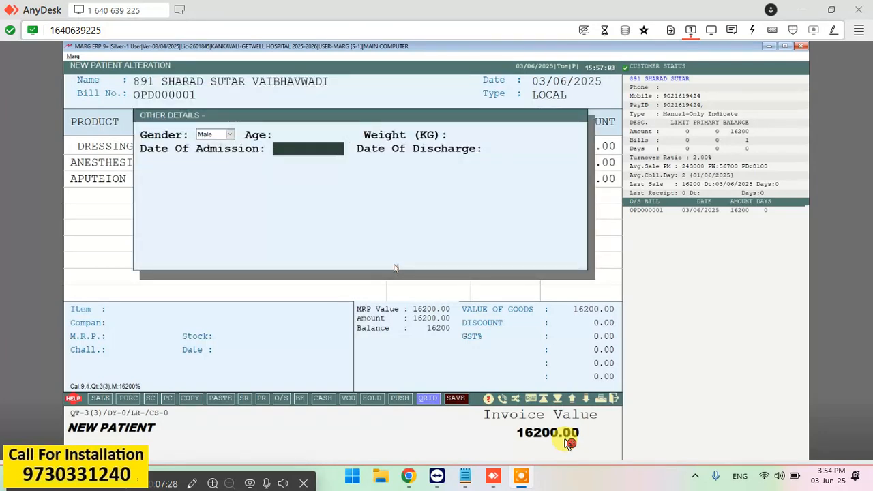
{"action": "key", "text": "Return"}
{"action": "key", "text": "Return"}
{"action": "key", "text": "Return"}
{"action": "key", "text": "Return"}
{"action": "key", "text": "Return"}
{"action": "key", "text": "Return"}
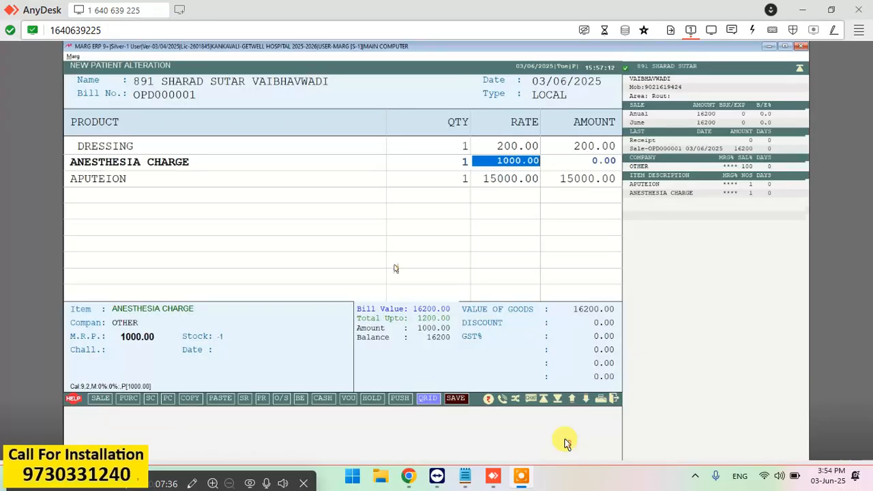
{"action": "key", "text": "Return"}
{"action": "key", "text": "Return"}
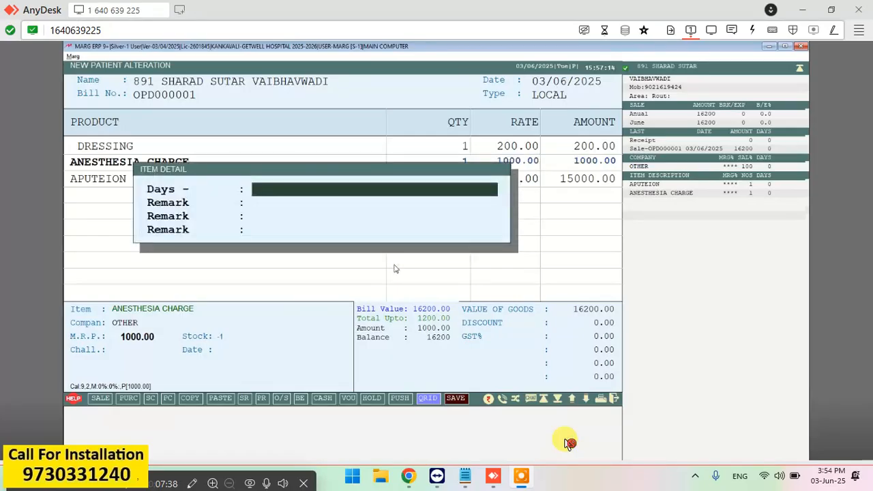
{"action": "key", "text": "Return"}
{"action": "key", "text": "Return"}
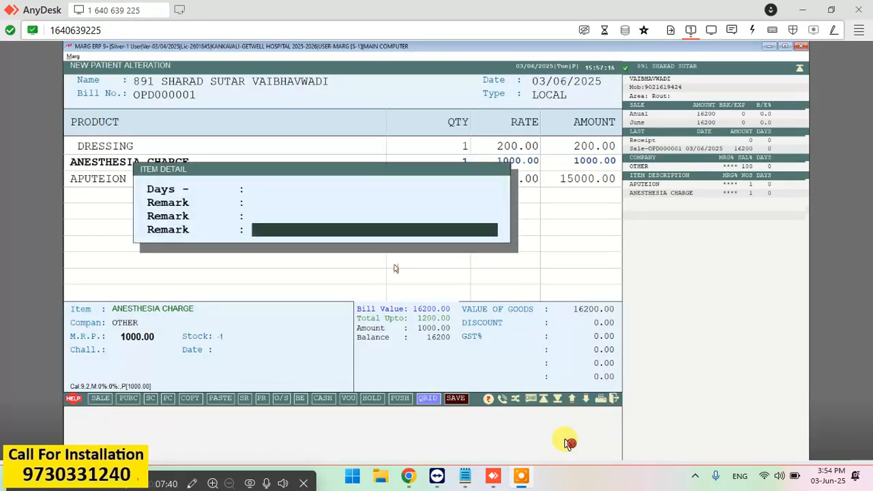
{"action": "key", "text": "Return"}
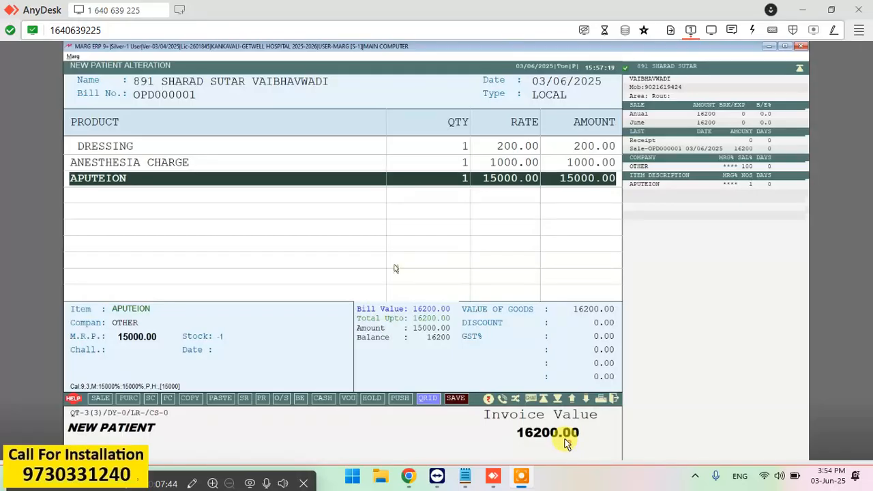
Dismiss the Items list without adding anything and select the APUTEION row.
{"action": "left_click", "coordinate": [153, 202]}
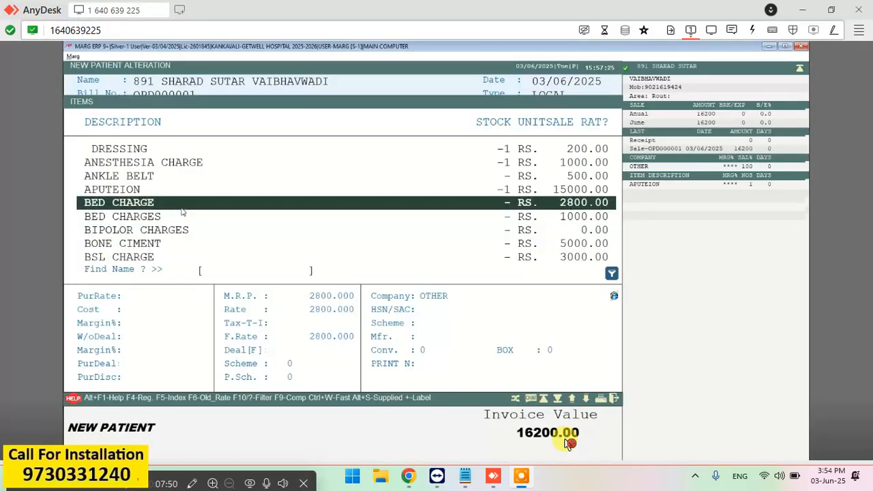
{"action": "key", "text": "Escape"}
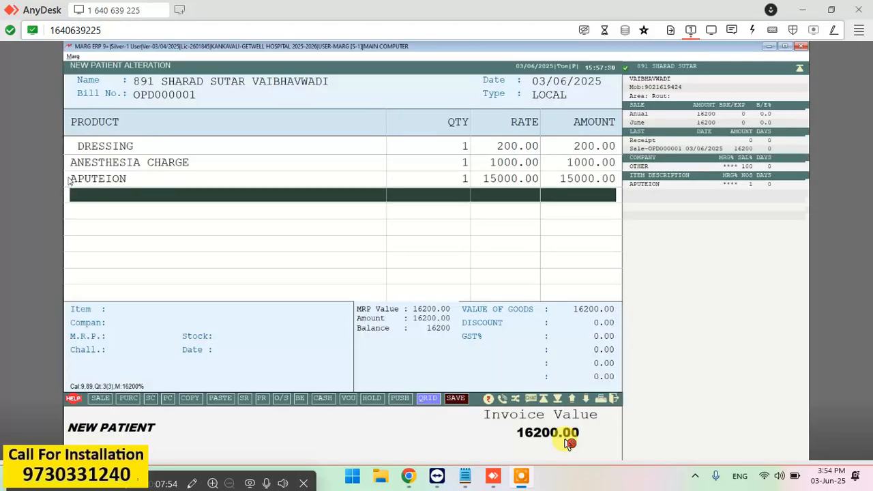
{"action": "left_click", "coordinate": [93, 181]}
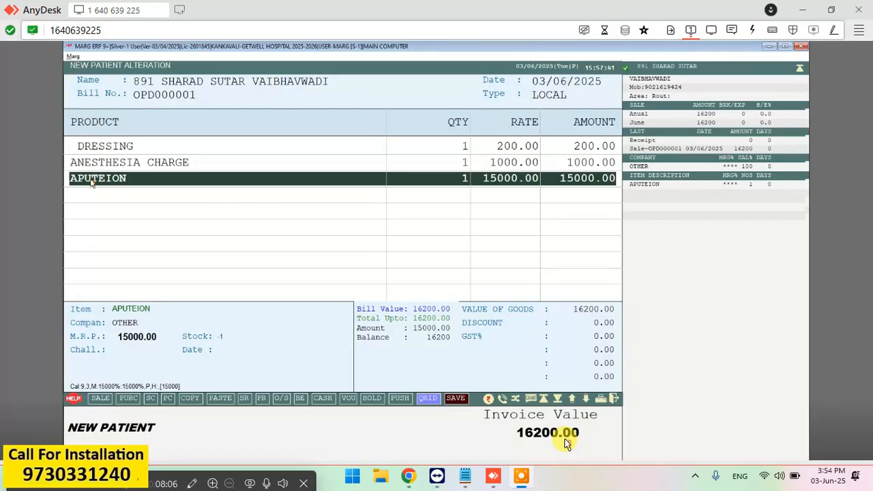
Delete the APUTEION charge and save the bill at 1200.00 without printing.
{"action": "key", "text": "ctrl+d"}
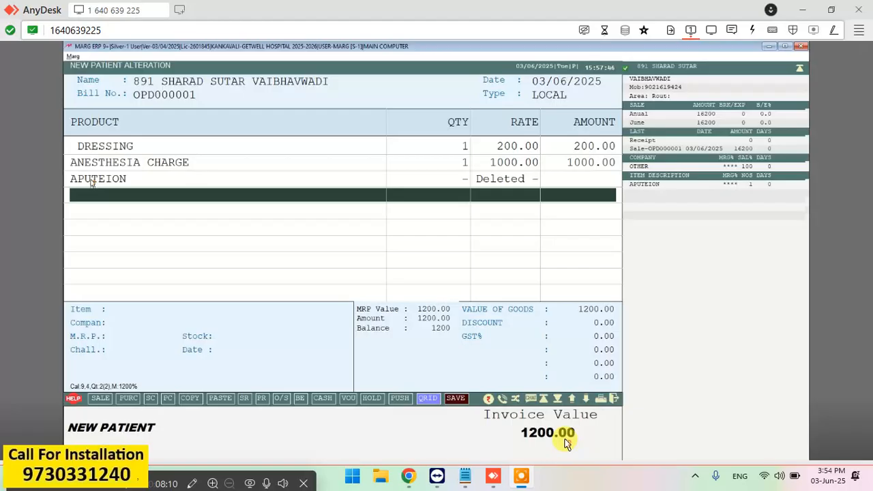
{"action": "left_click", "coordinate": [569, 444]}
{"action": "key", "text": "Return"}
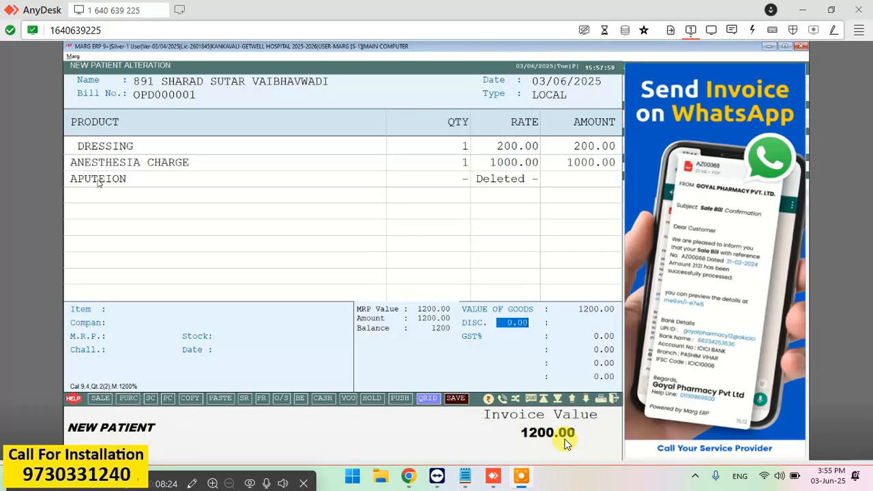
{"action": "key", "text": "Return"}
{"action": "key", "text": "Return"}
{"action": "key", "text": "Return"}
{"action": "key", "text": "Return"}
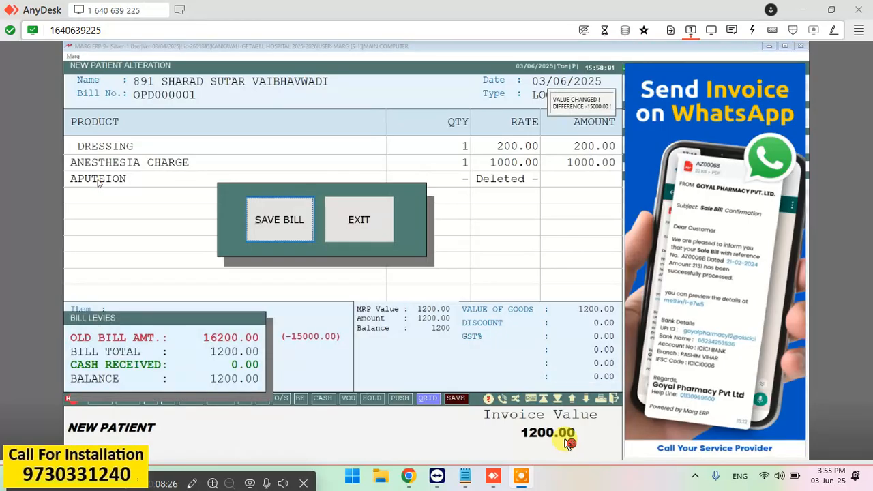
{"action": "key", "text": "Return"}
{"action": "key", "text": "Escape"}
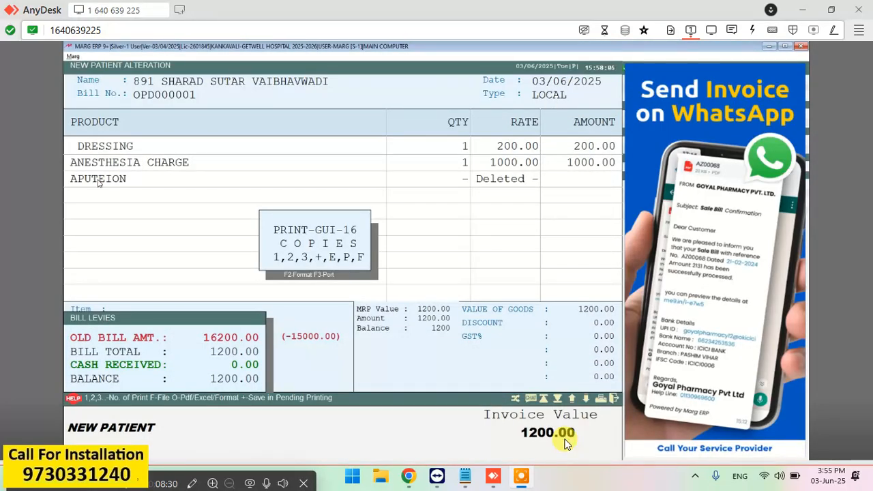
{"action": "key", "text": "Return"}
Delete bill OPD000001 with Yes confirmation, then return to the main dashboard.
{"action": "left_click", "coordinate": [569, 443]}
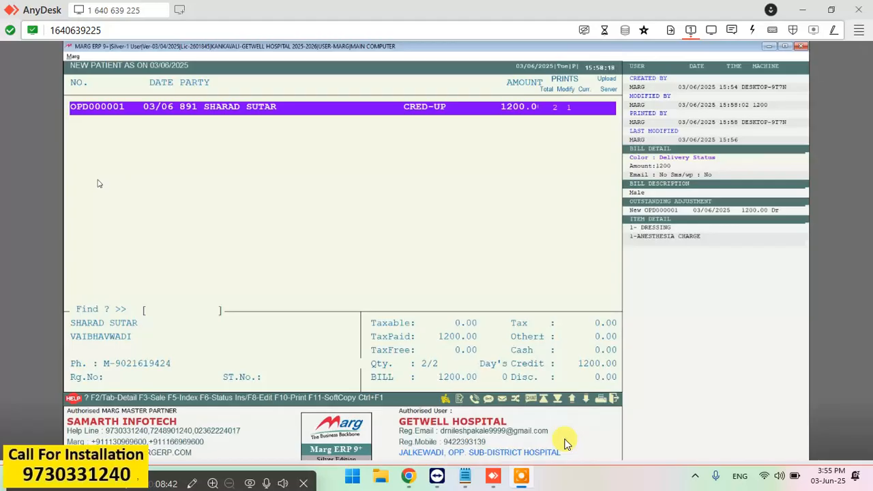
{"action": "key", "text": "Return"}
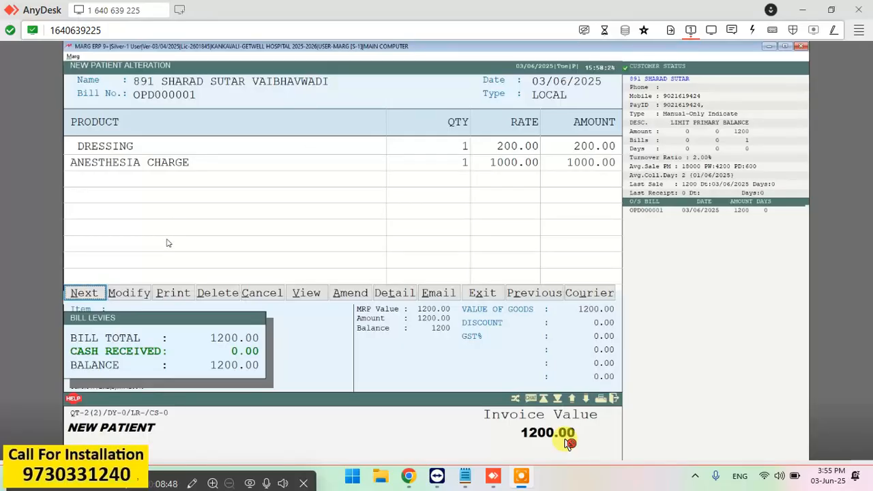
{"action": "left_click", "coordinate": [212, 297]}
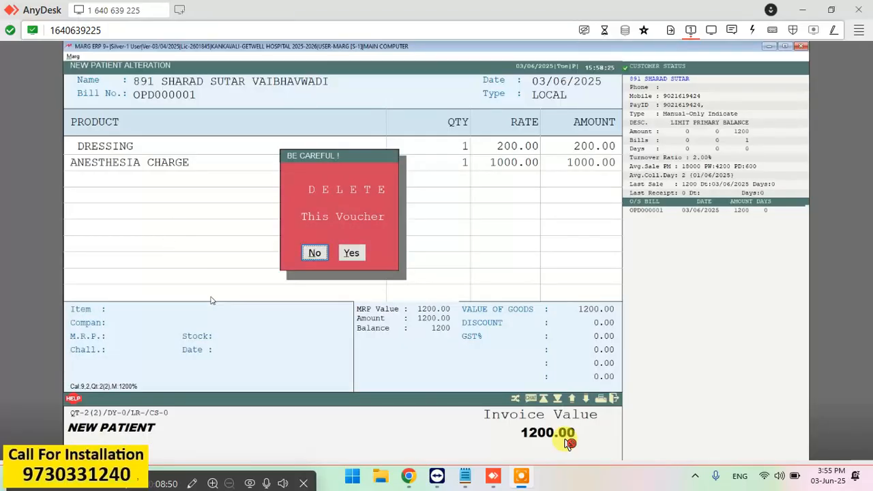
{"action": "left_click", "coordinate": [349, 254]}
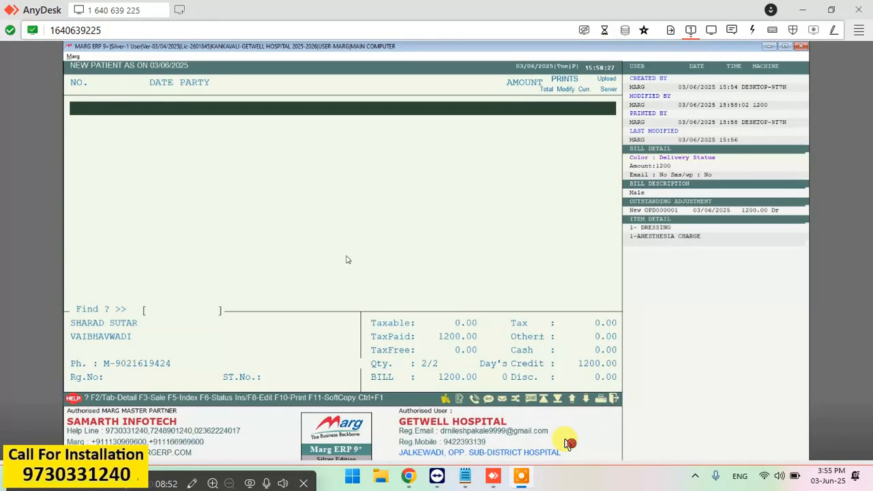
{"action": "key", "text": "Escape"}
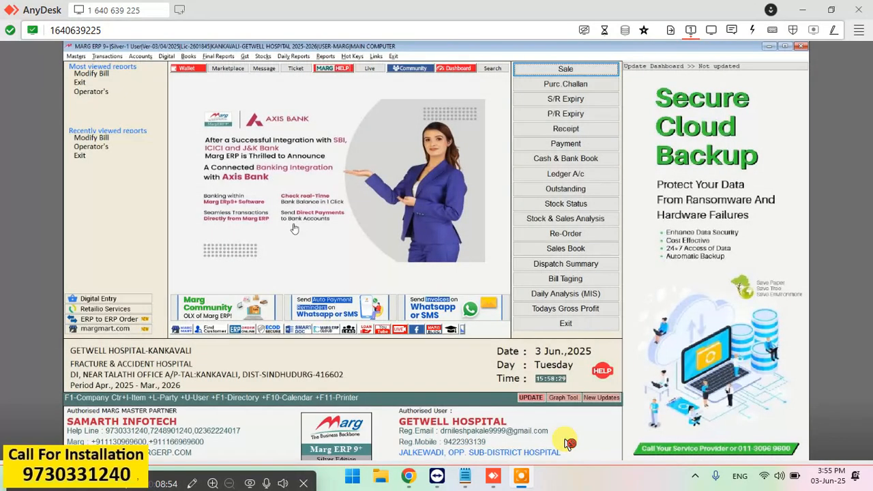